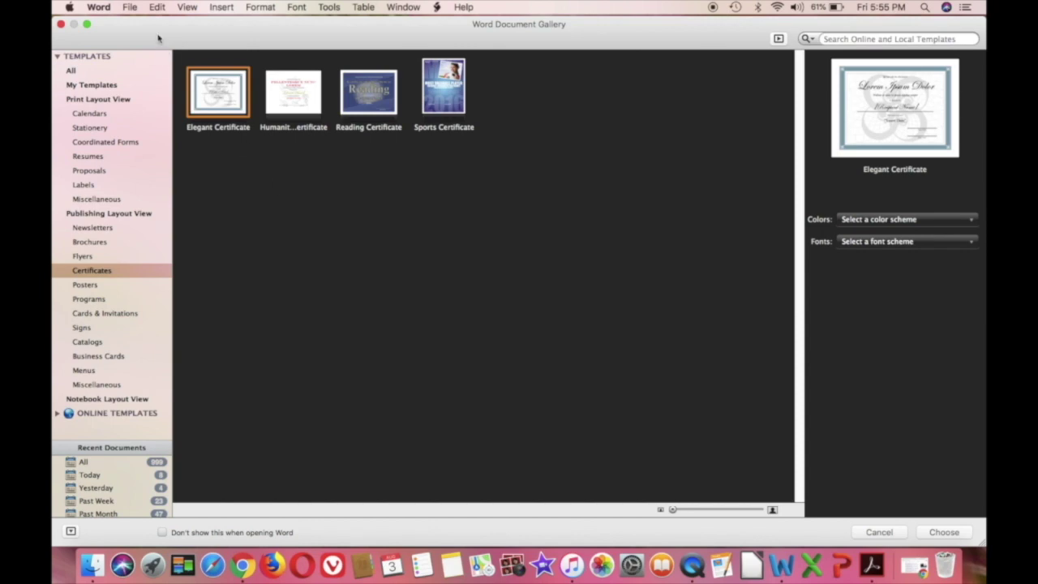
Step: Create a new blank Word document, Document1, from the File menu
left_click(129, 7)
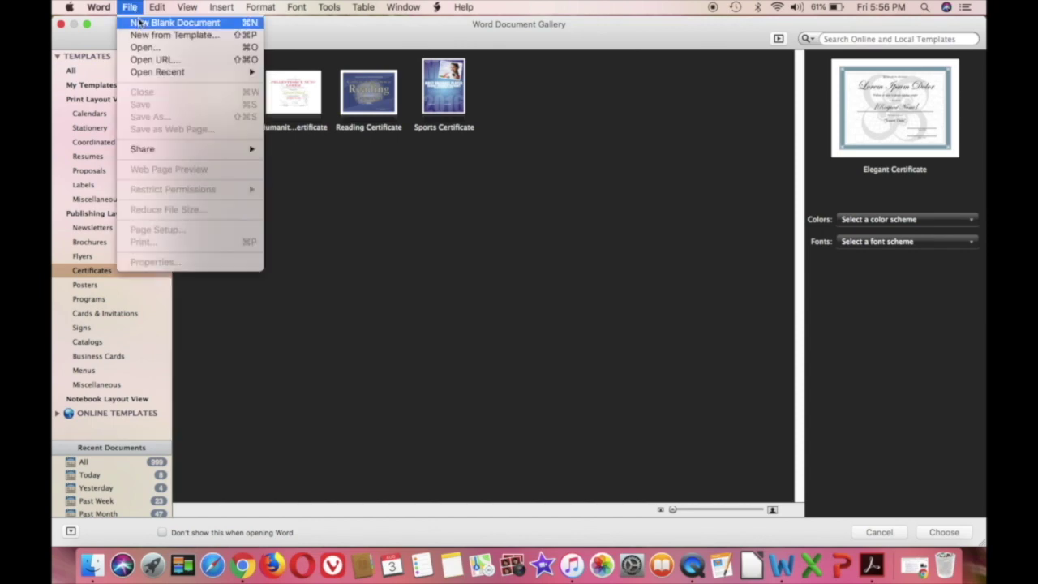
left_click(140, 22)
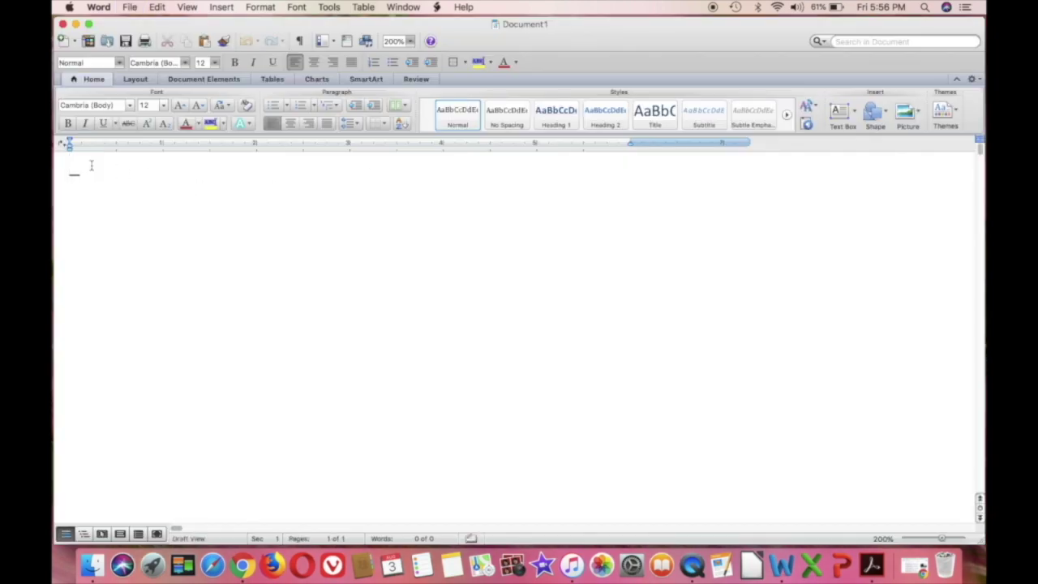
left_click(185, 63)
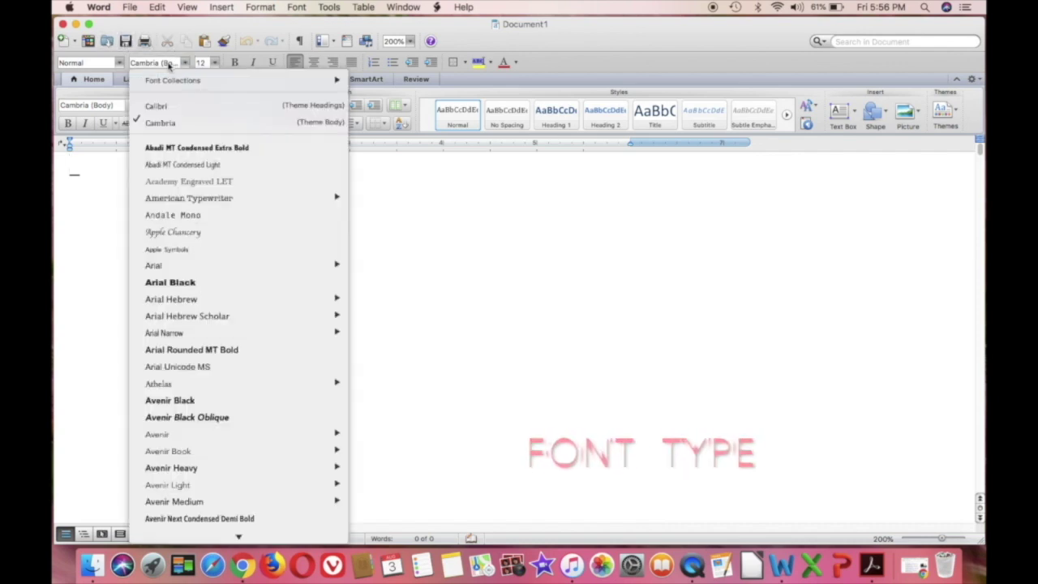
Step: Set the typing font to Arial at size 11
mouse_move(195, 266)
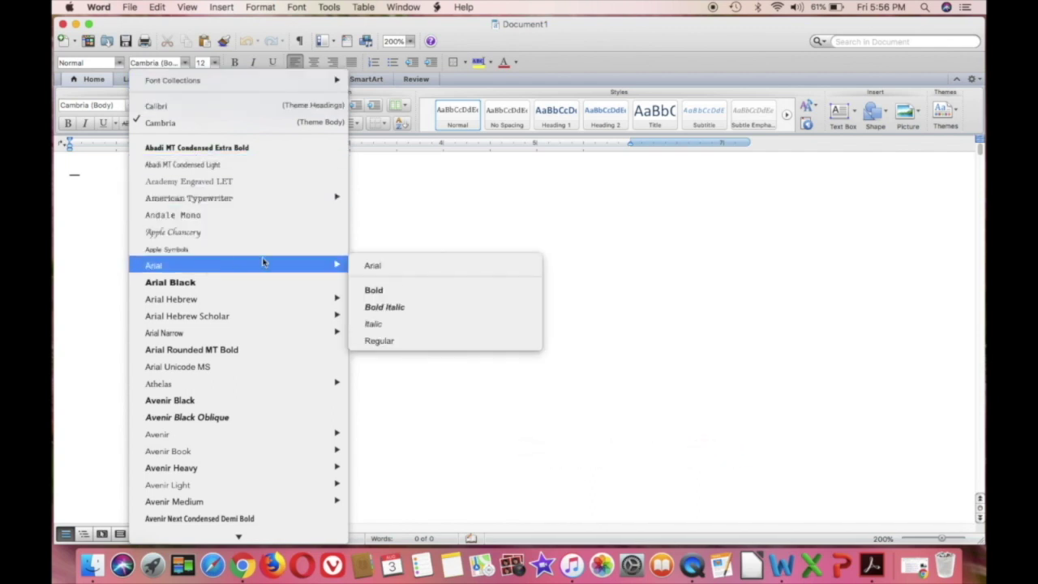
left_click(365, 267)
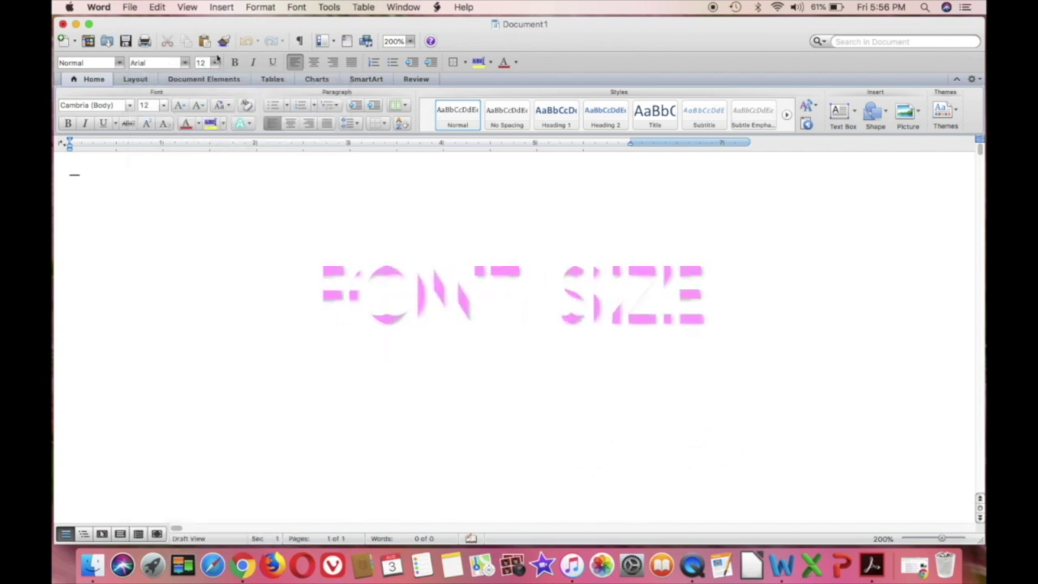
left_click(215, 63)
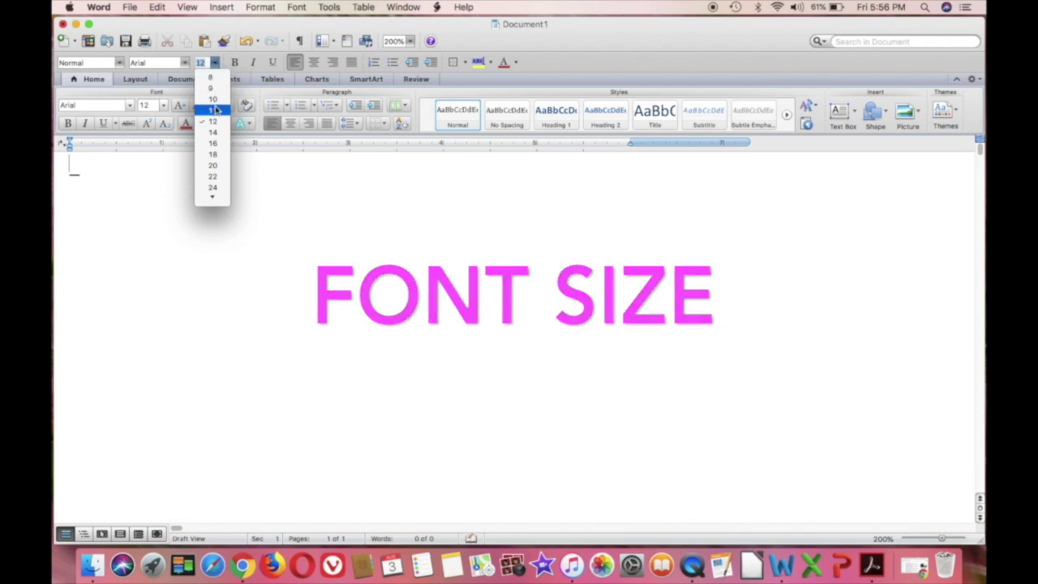
left_click(215, 110)
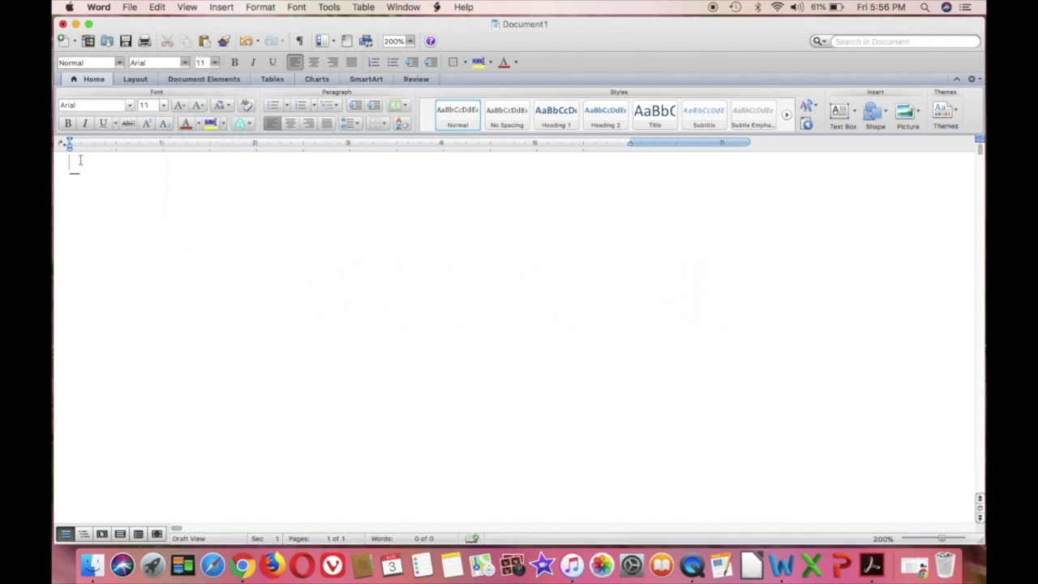
Step: Type the author's name, leave a blank line, and begin 'My experience with'
type("David W")
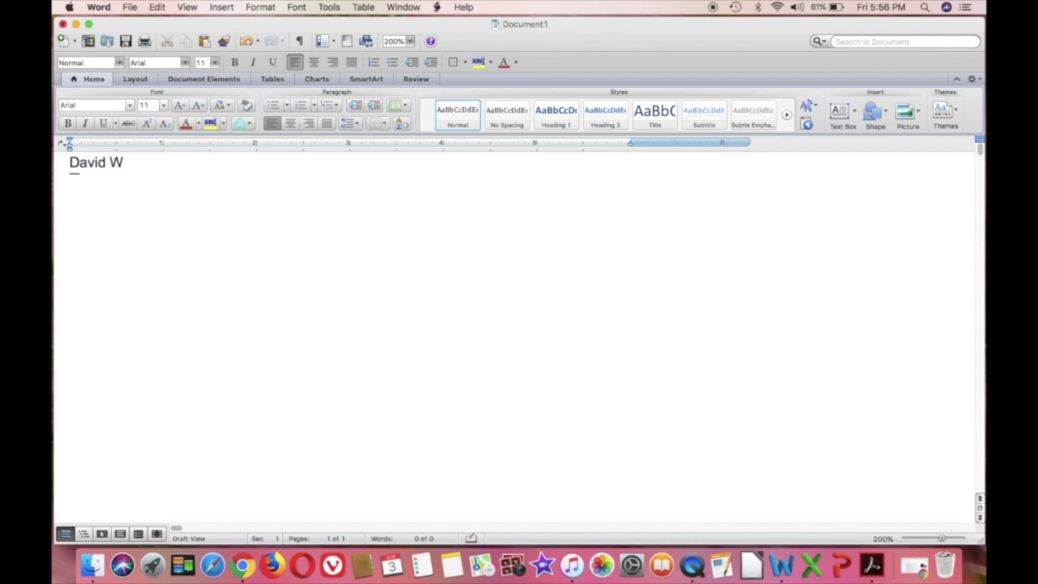
type("hitehead")
key("Return")
key("Return")
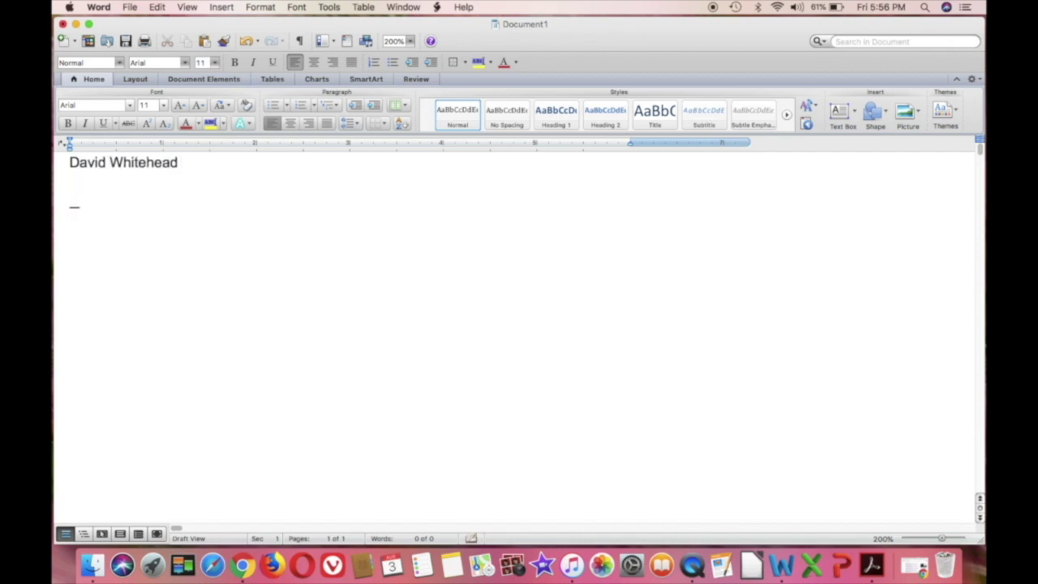
type("My experience w")
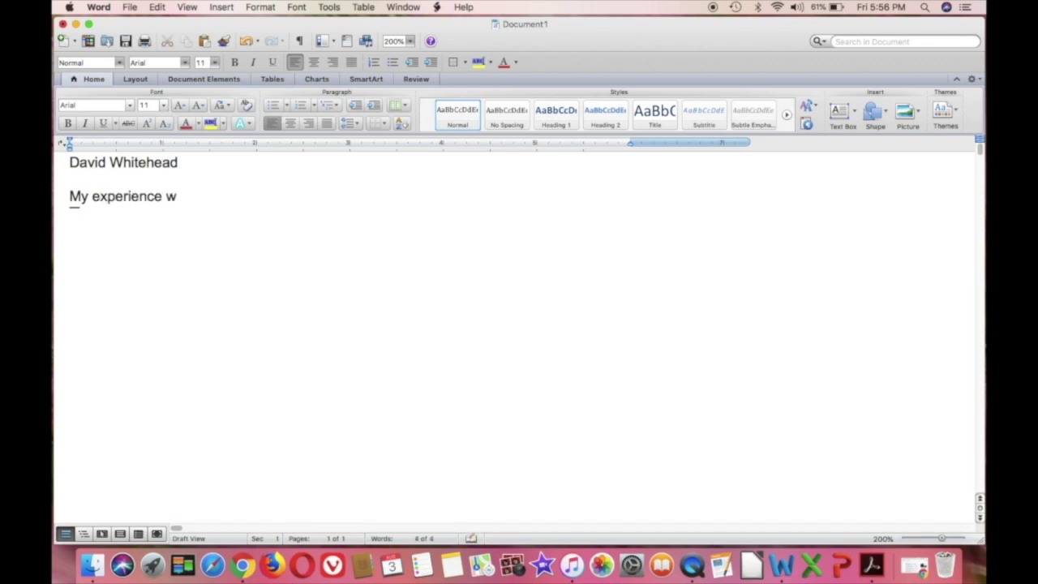
type("ith com")
Step: Finish the sentences 'computers has been great. I really likeee how it lets me do anything.'
key("BackSpace")
key("BackSpace")
key("BackSpace")
key("BackSpace")
type("computers h")
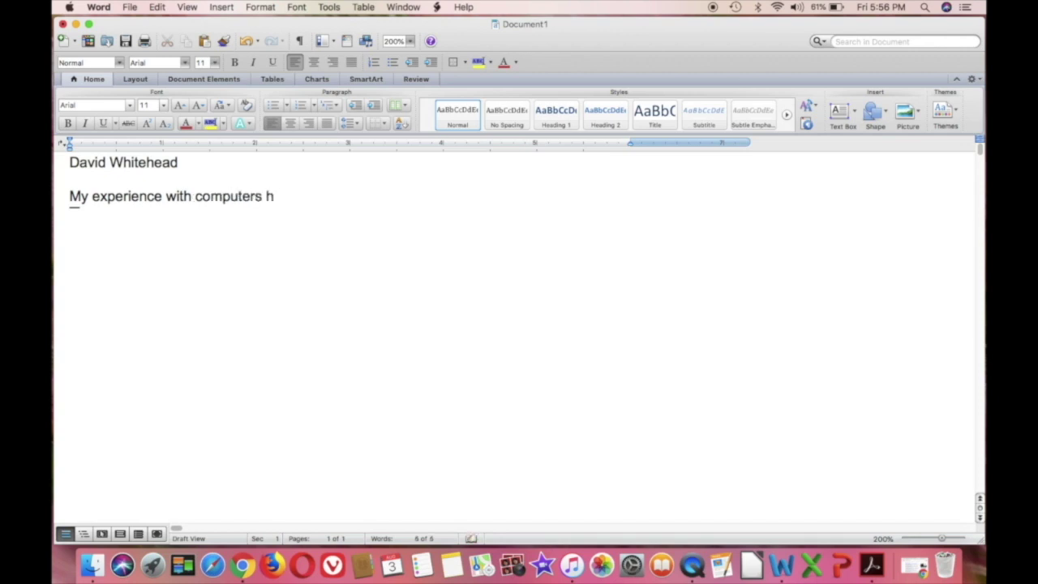
type("as been gree")
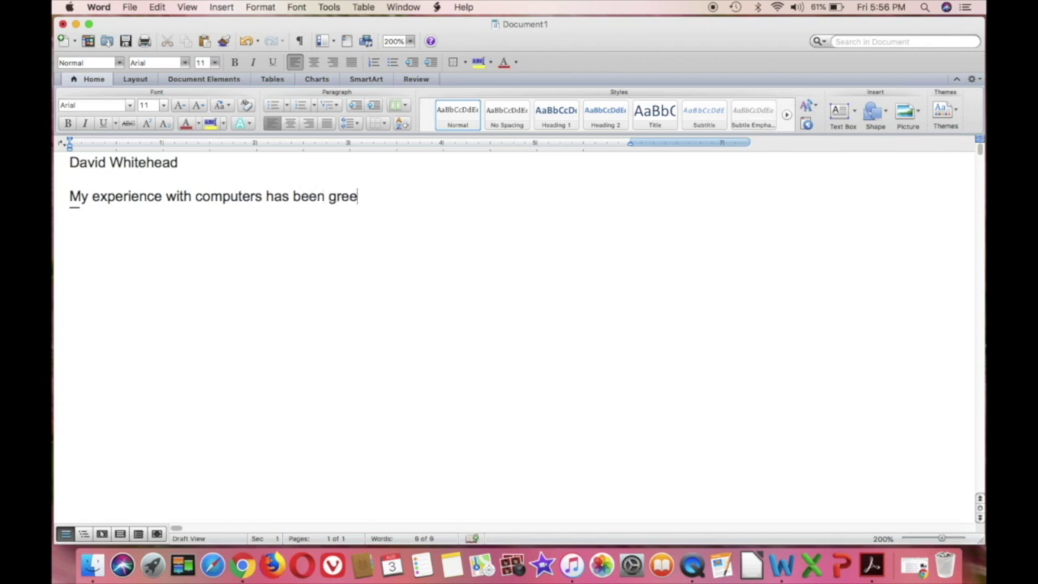
type("at")
key("BackSpace")
type(",  I")
key("BackSpace")
key("BackSpace")
key("BackSpace")
key("BackSpace")
key("BackSpace")
type(".  I really likeee ")
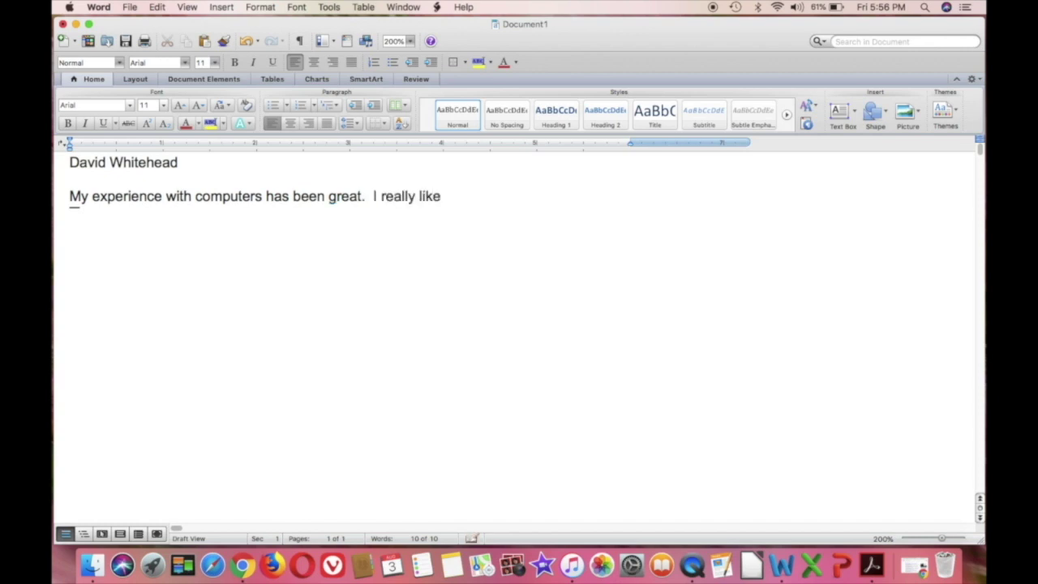
type("how it w")
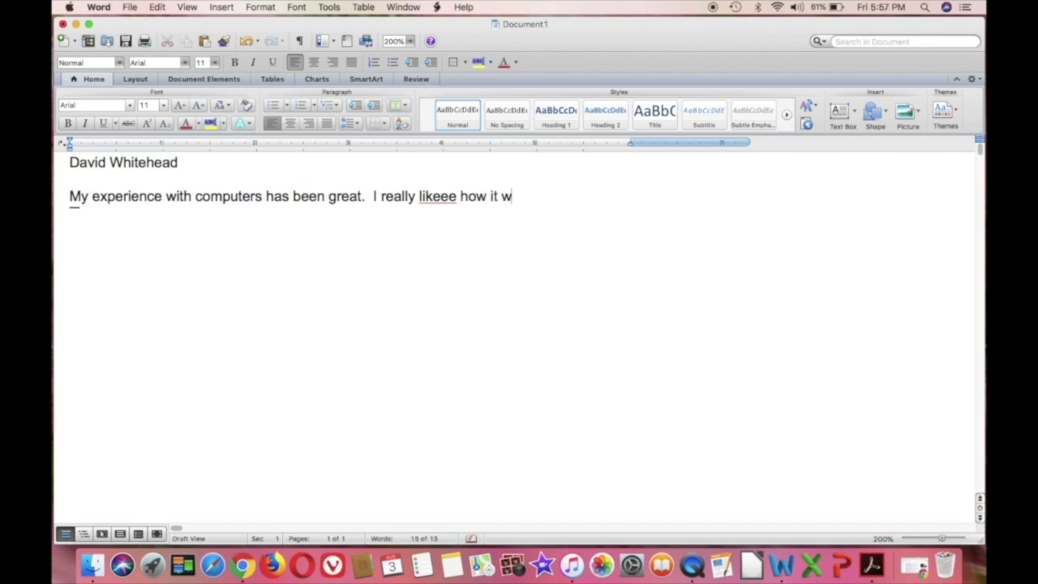
key("BackSpace")
type("lets me do any")
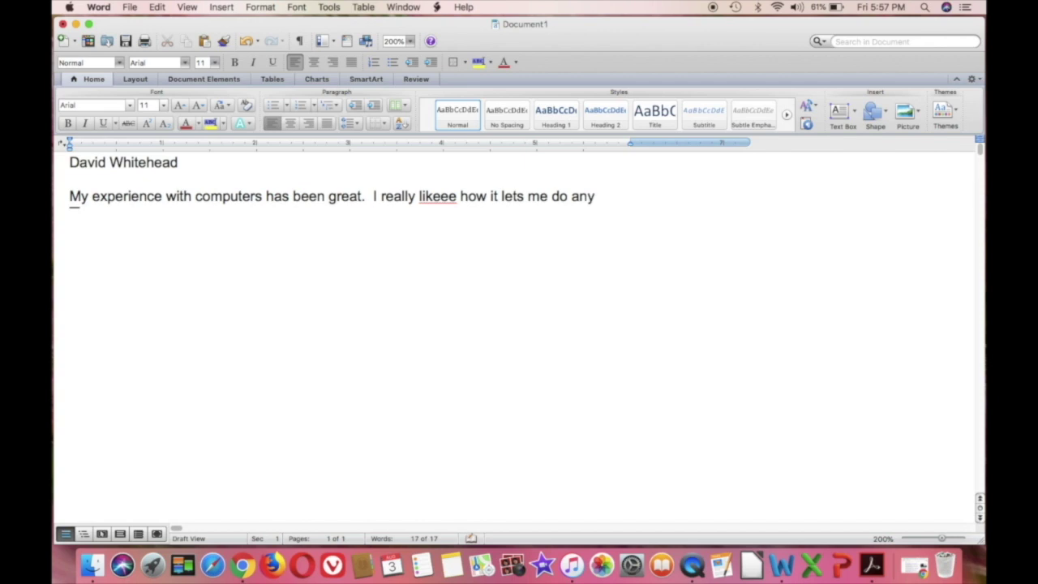
type("thing.")
Step: Correct 'likeee' to 'like' via spelling suggestions and start a new line after 'anything.'
right_click(440, 202)
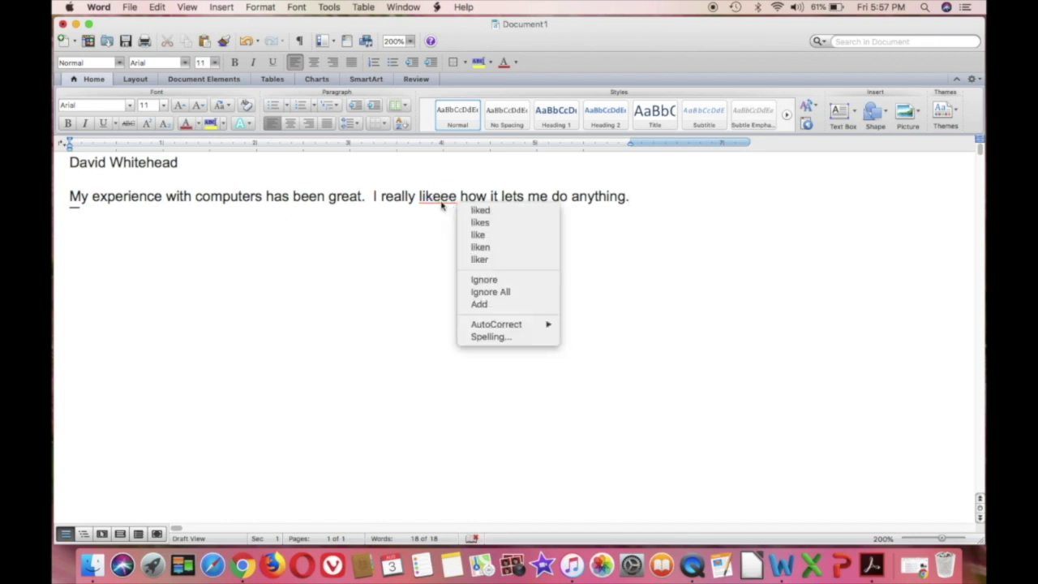
left_click(477, 235)
left_click(624, 201)
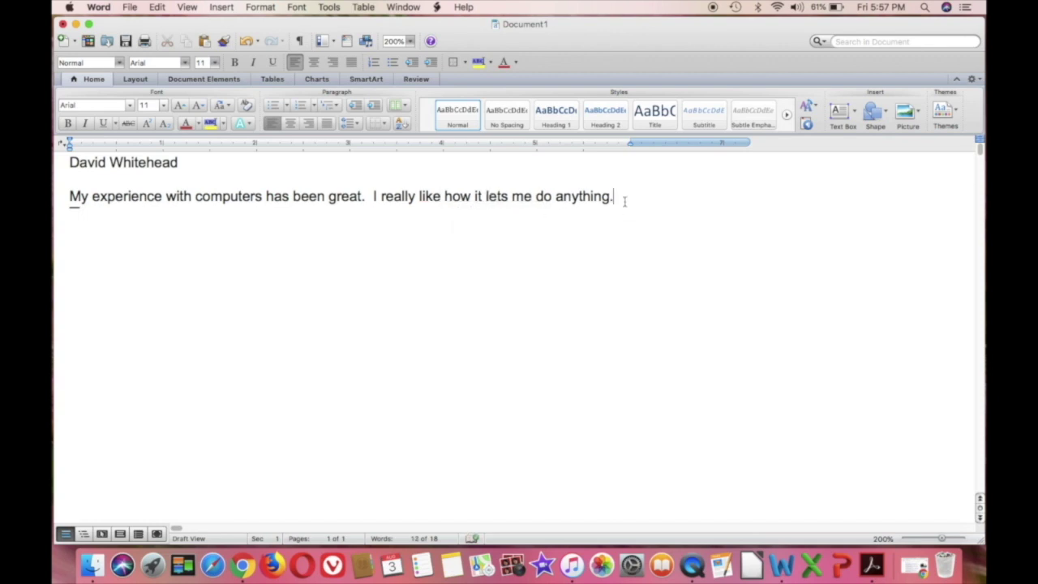
key("Return")
Step: Type the line 'Go team, I mean I really want to finish this.'
type("got")
key("BackSpace")
type("team")
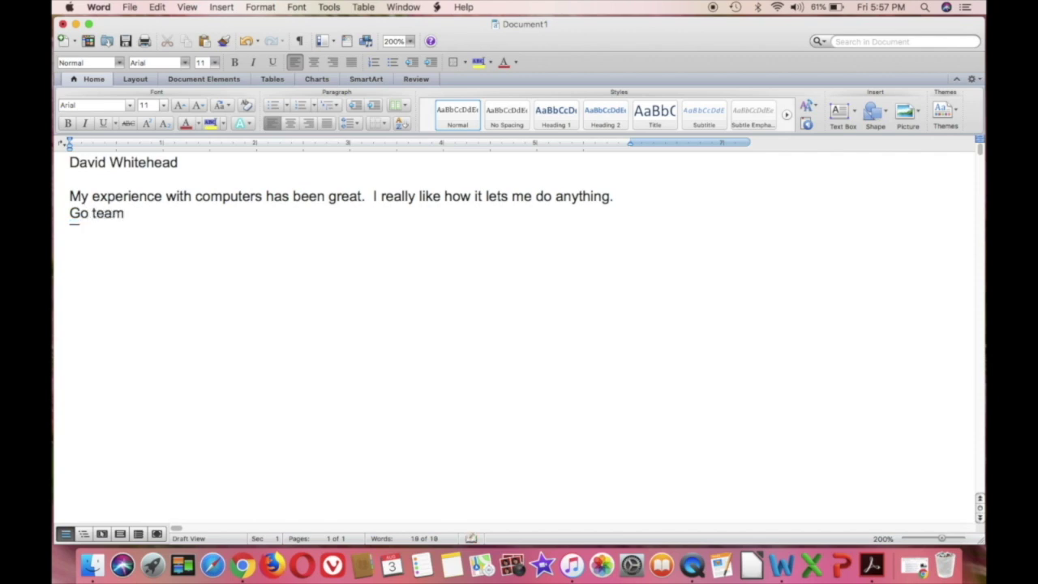
type(", I mean I real")
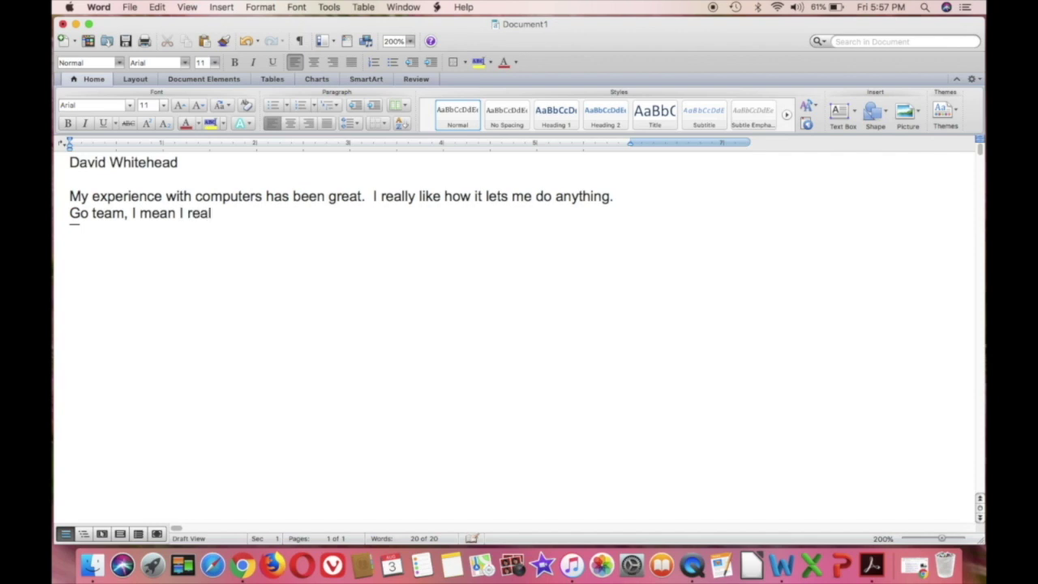
type("ly want to finishthis")
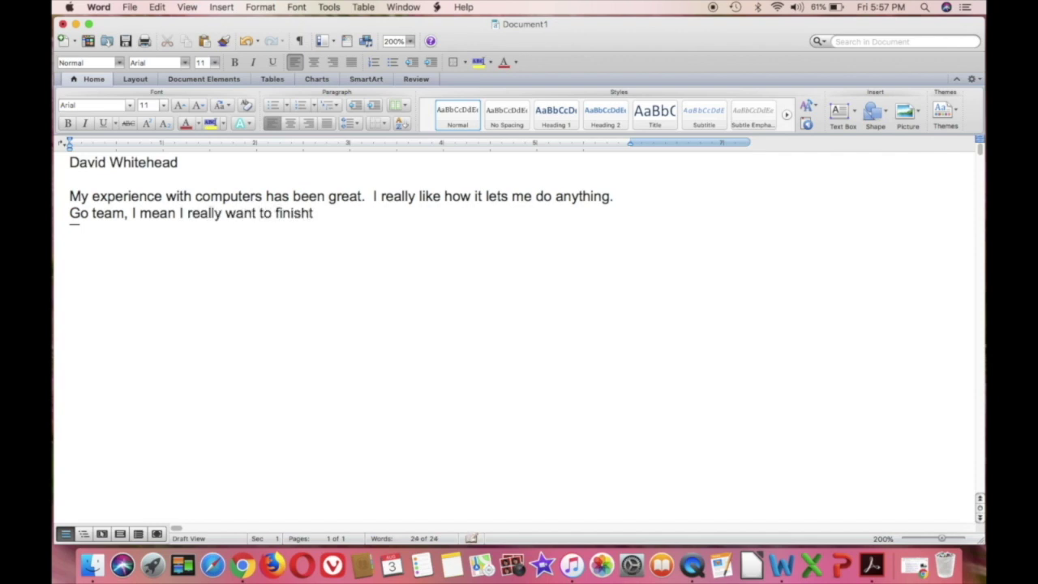
type("a")
key("BackSpace")
type("this.")
Step: Highlight the author's name on the first line in yellow
left_click_drag(179, 163, 70, 163)
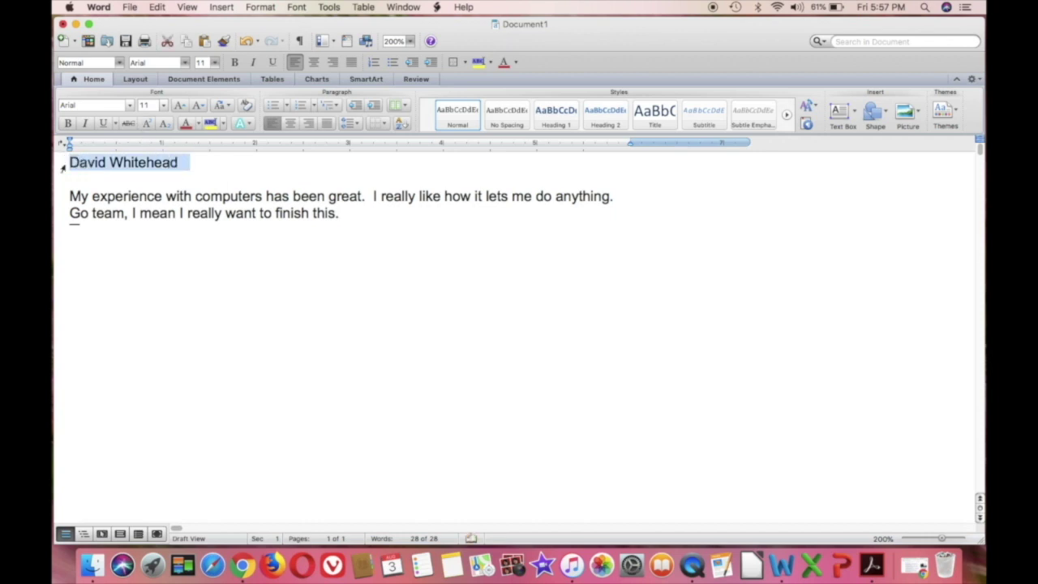
left_click(223, 123)
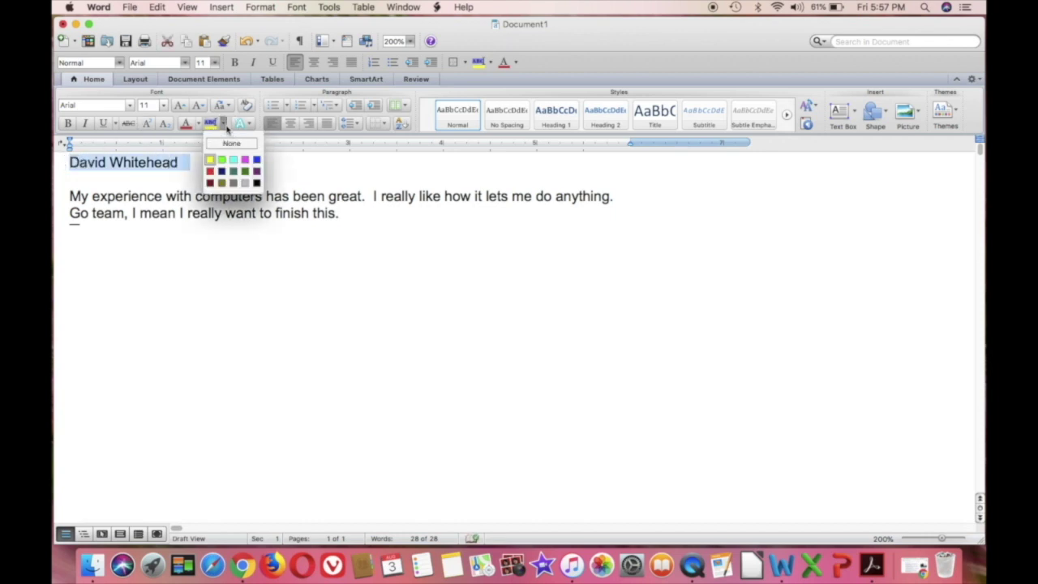
left_click(215, 160)
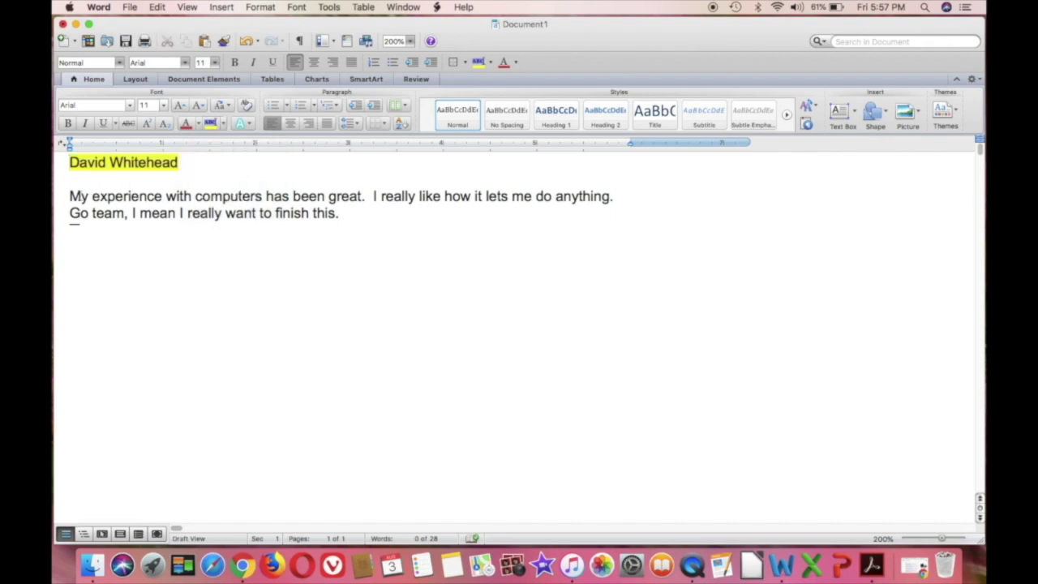
Step: Make the whole word 'experience' bold
left_click_drag(93, 199, 160, 198)
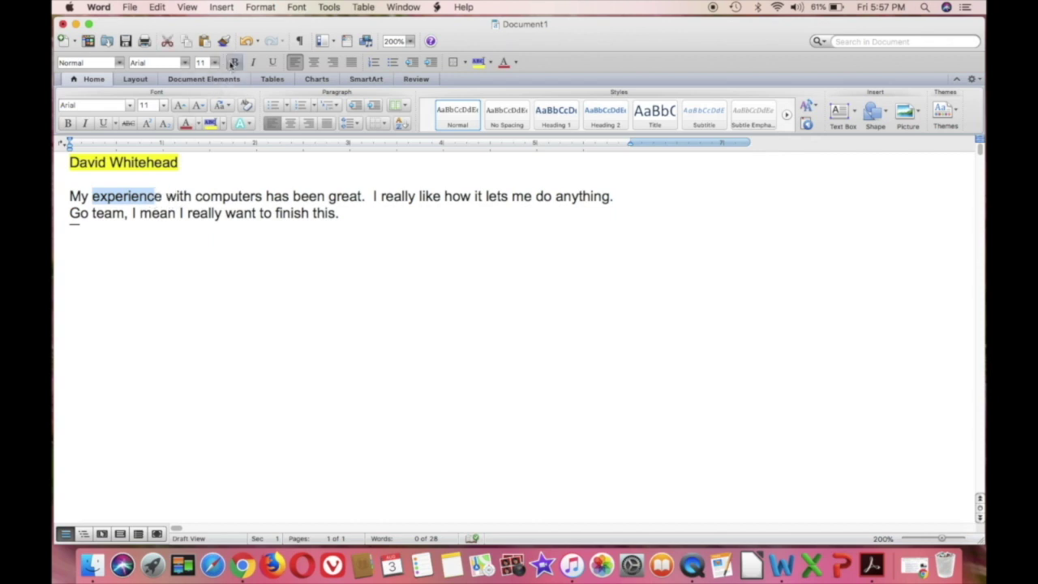
left_click(233, 63)
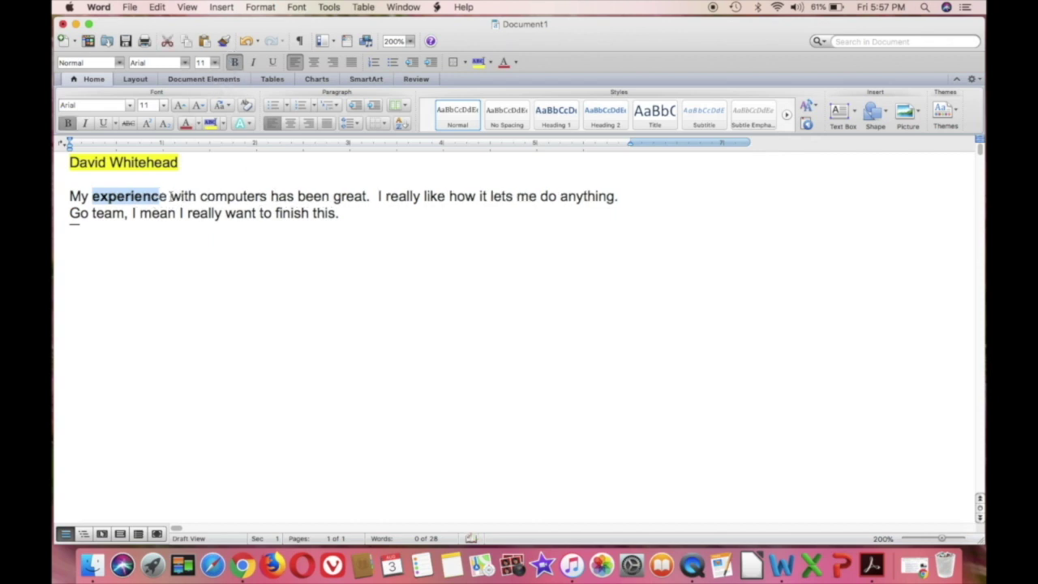
left_click_drag(171, 198, 159, 197)
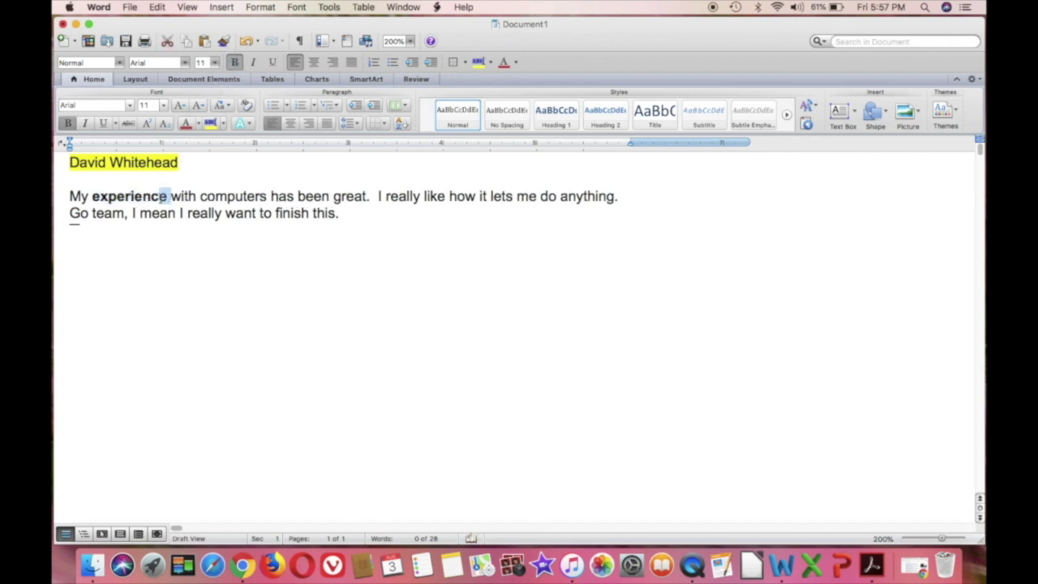
left_click(233, 62)
Step: Italicize 'computers' and underline 'been'
left_click_drag(202, 197, 266, 197)
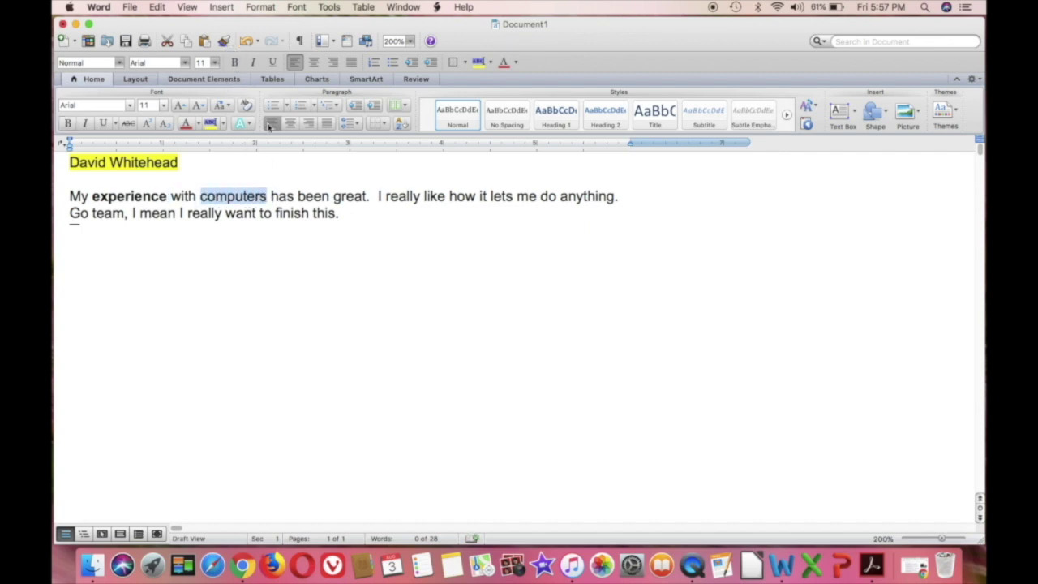
left_click(255, 62)
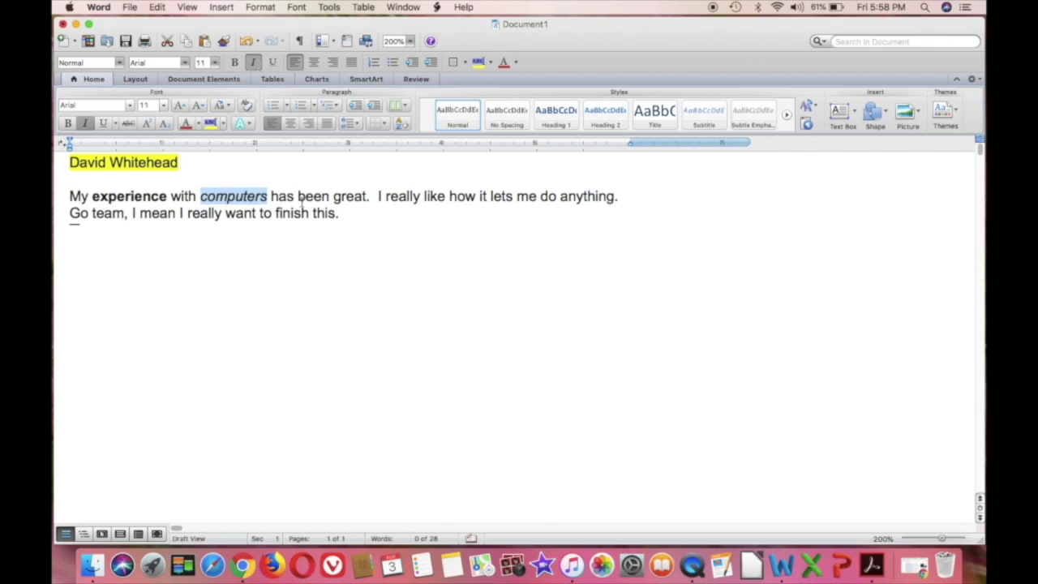
left_click_drag(297, 196, 326, 202)
left_click(272, 62)
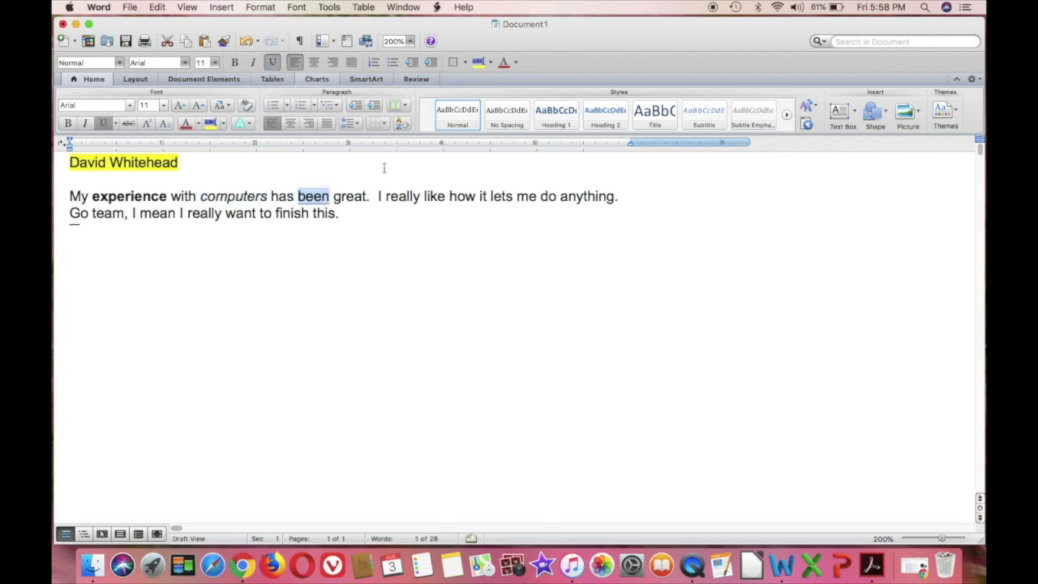
Step: Colour the words 'I really' green
left_click_drag(378, 196, 407, 199)
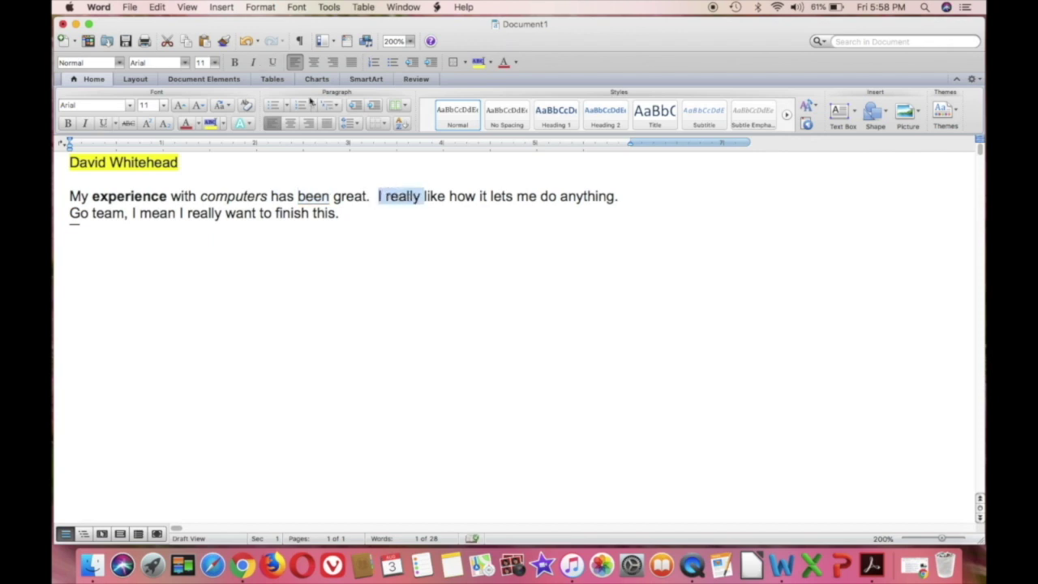
left_click(197, 124)
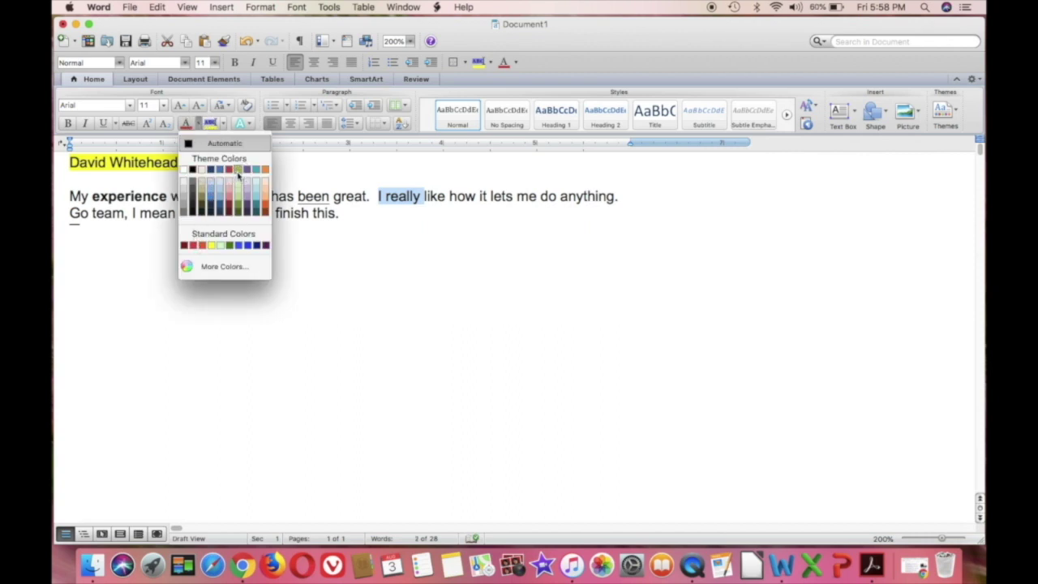
left_click(237, 176)
left_click(400, 224)
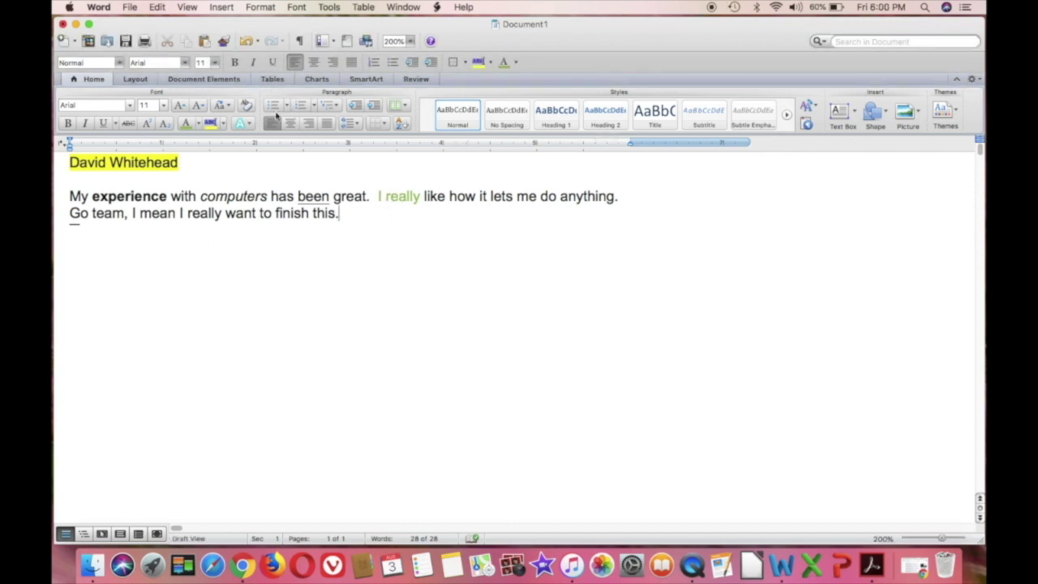
left_click(129, 7)
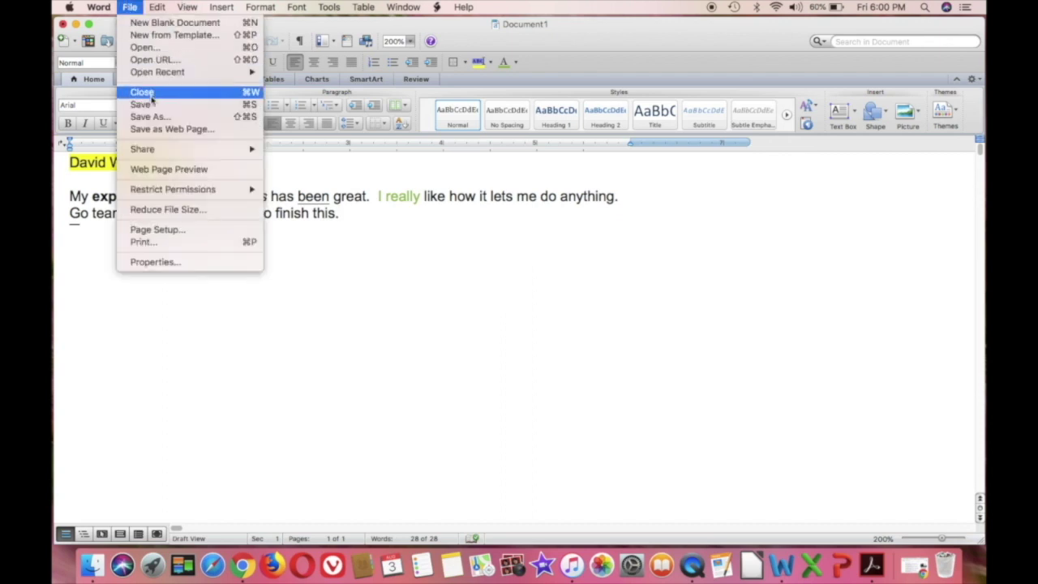
Step: Save the document as '6.3.1 digital literacy' in the Desktop — iCloud folder
left_click(150, 116)
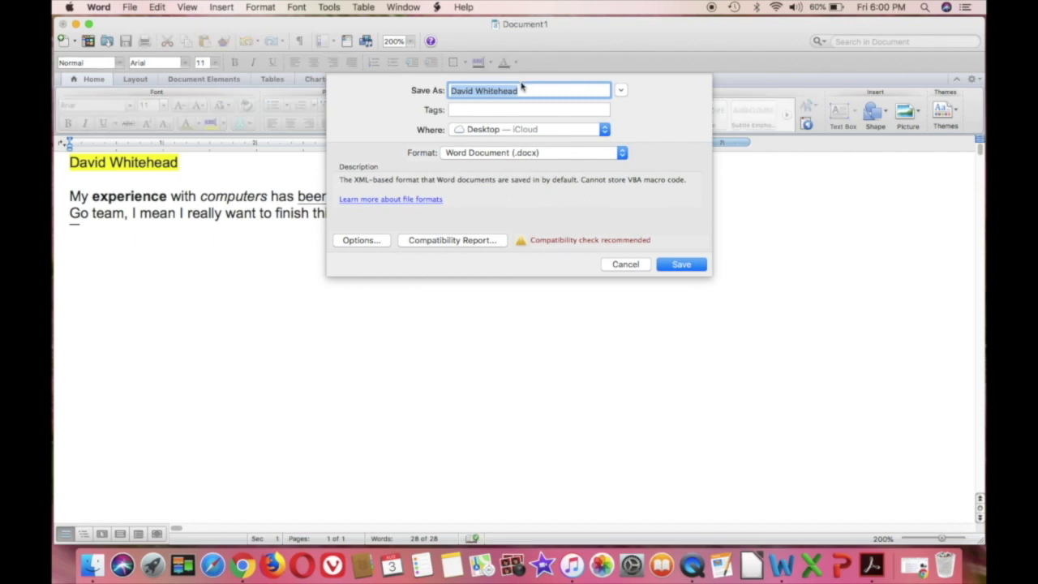
type("6.")
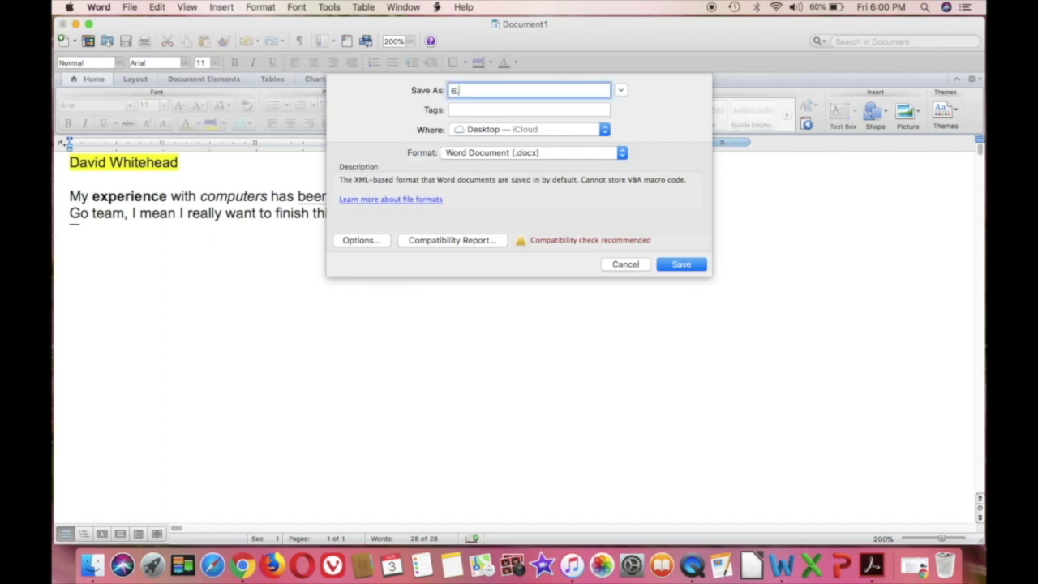
type("3.1 digital literacy")
left_click(551, 129)
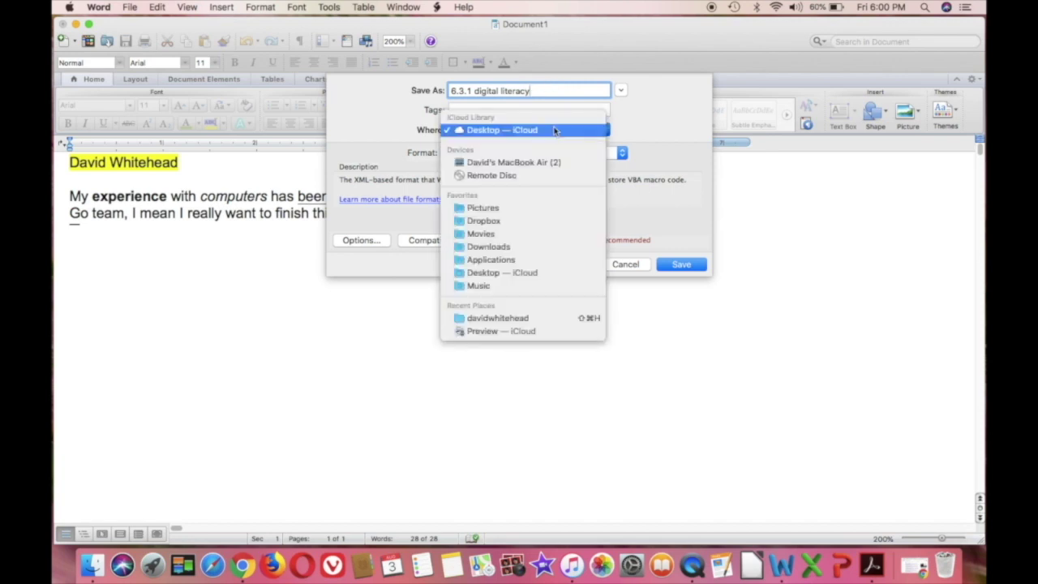
left_click(503, 275)
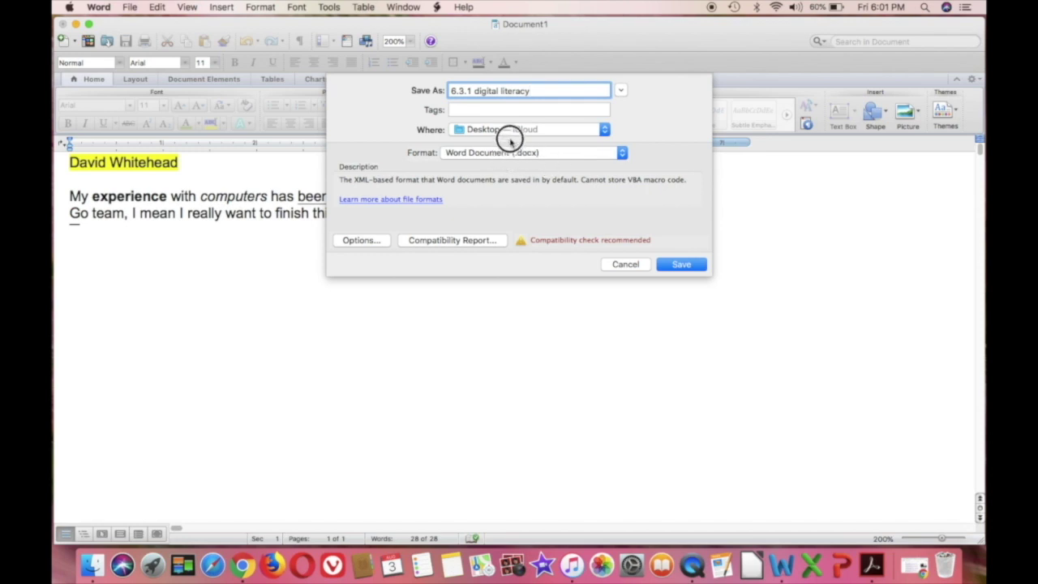
left_click(682, 266)
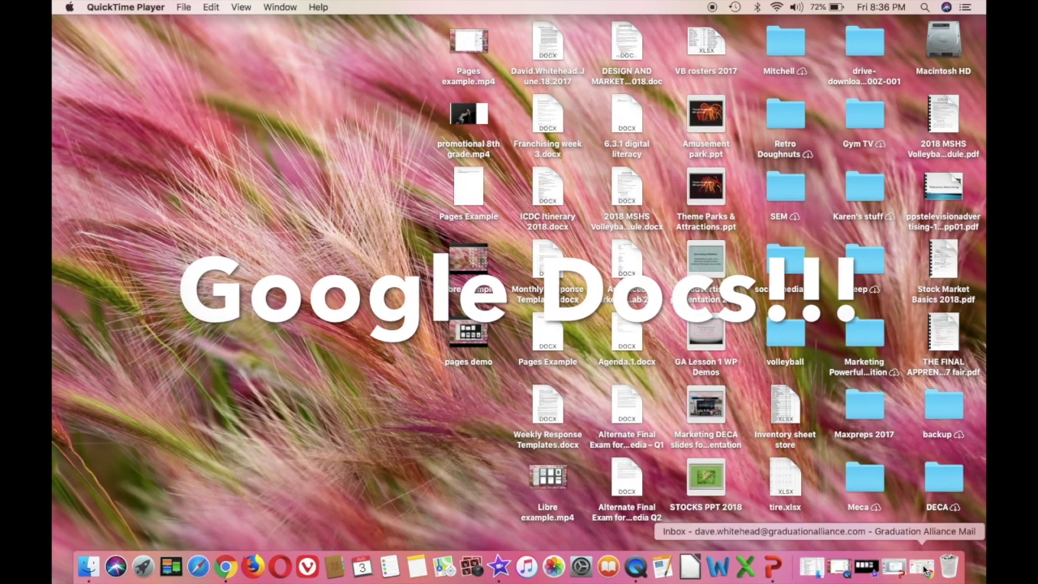
Step: Restore the minimized Chrome window showing the mail inbox
left_click(922, 568)
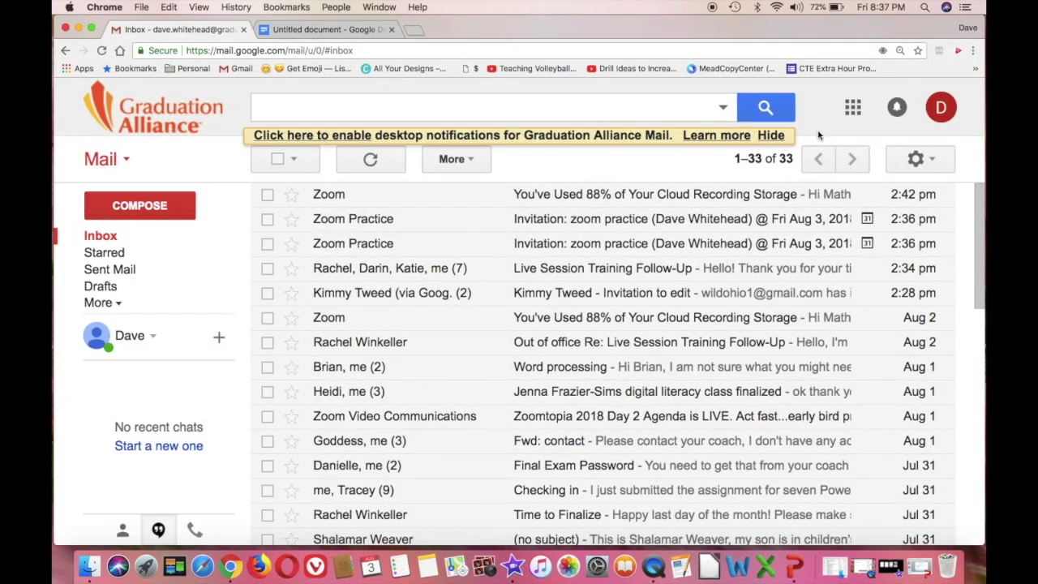
Step: Open Google Docs from the Gmail apps grid, close the old tab, and create a blank document
left_click(853, 109)
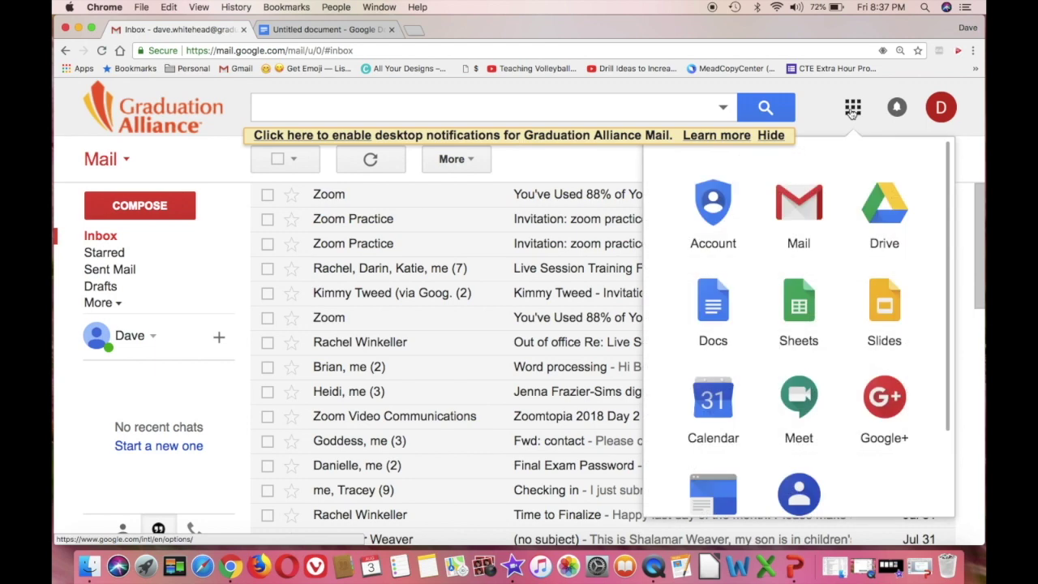
left_click(717, 302)
left_click(391, 29)
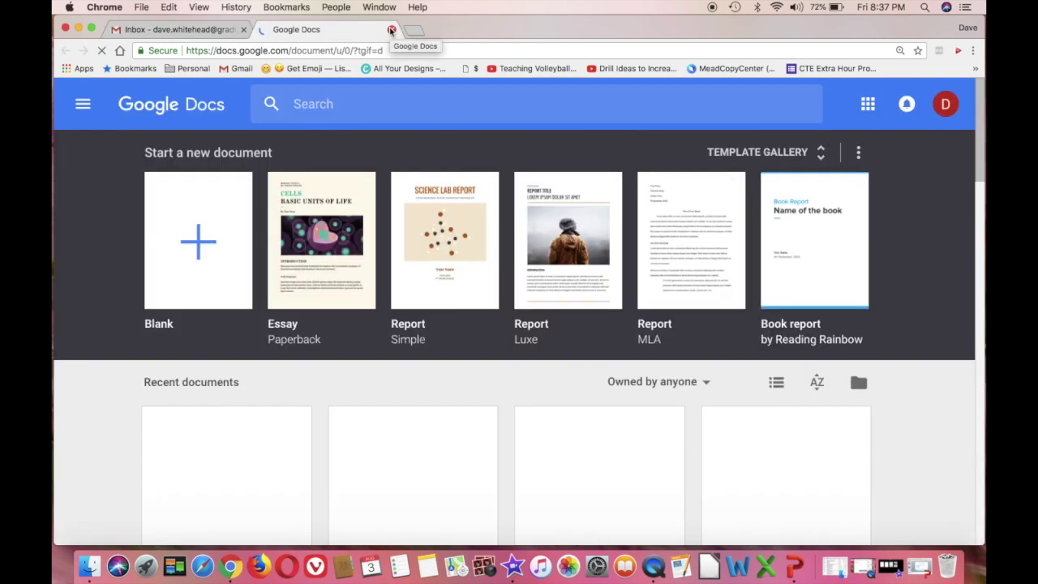
left_click(198, 242)
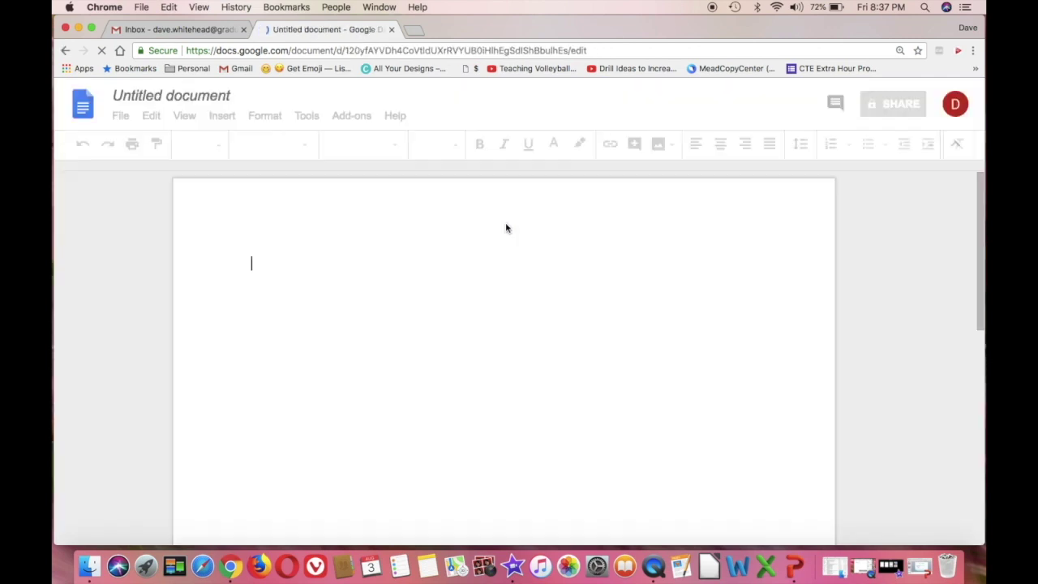
Step: Rename the document '6.3.1 demo' and choose yellow as the highlight colour
left_click(200, 93)
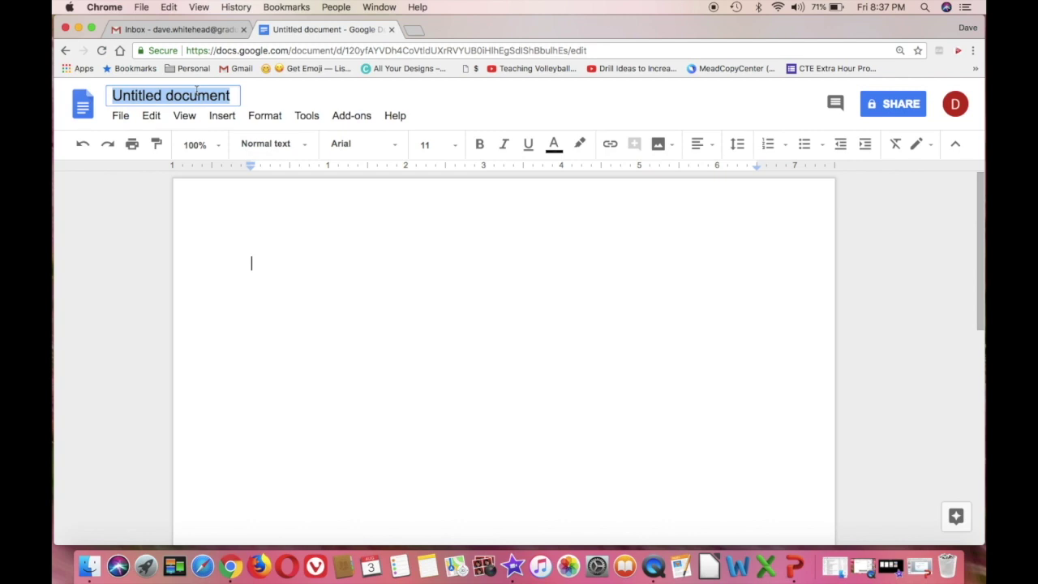
type("6.3.1")
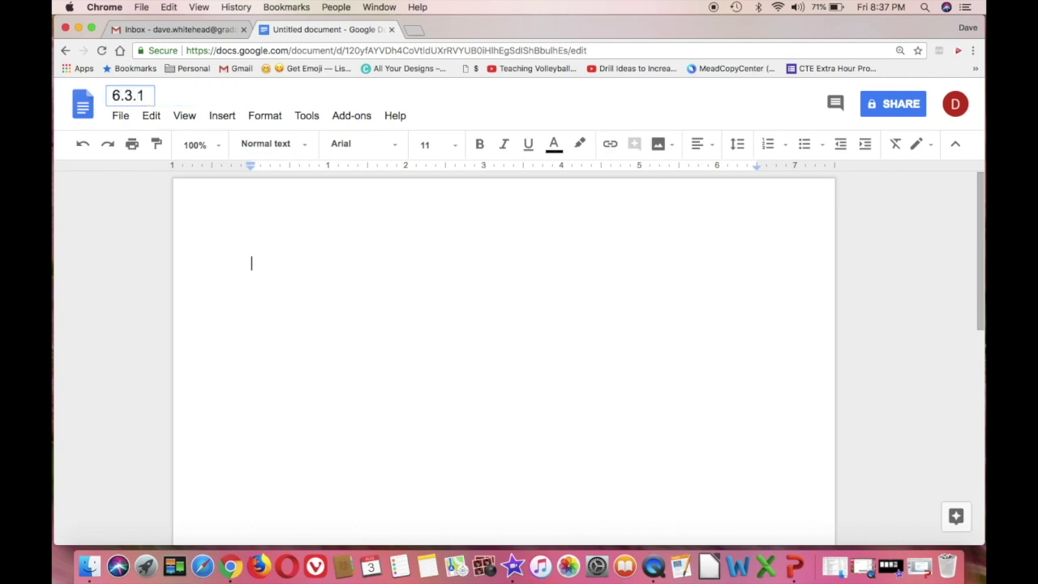
type(" demo")
left_click(579, 143)
left_click(629, 216)
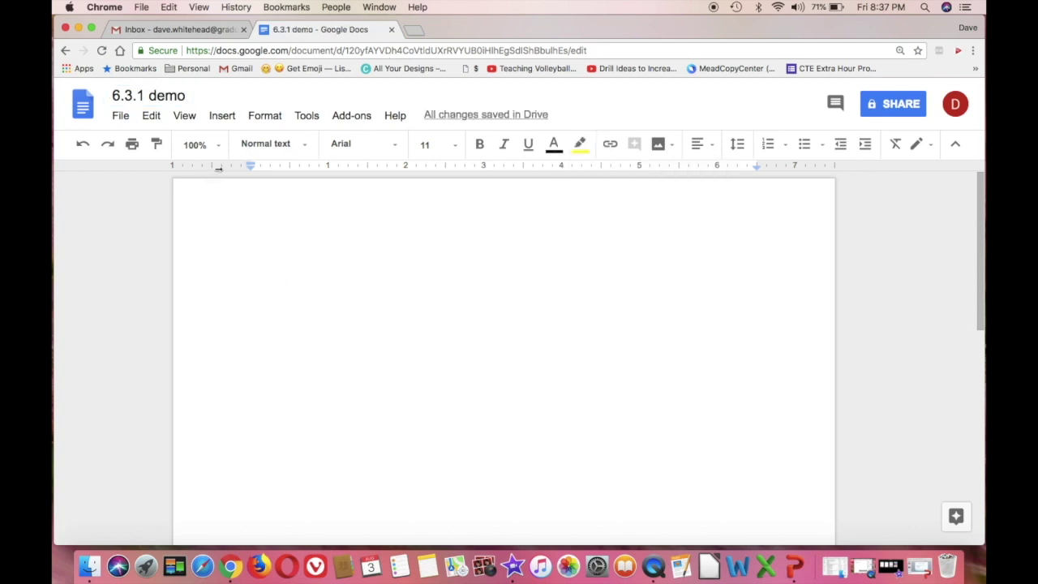
Step: Keeping Arial 11, type the author's name highlighted, then set highlight to None
left_click(394, 145)
left_click(394, 143)
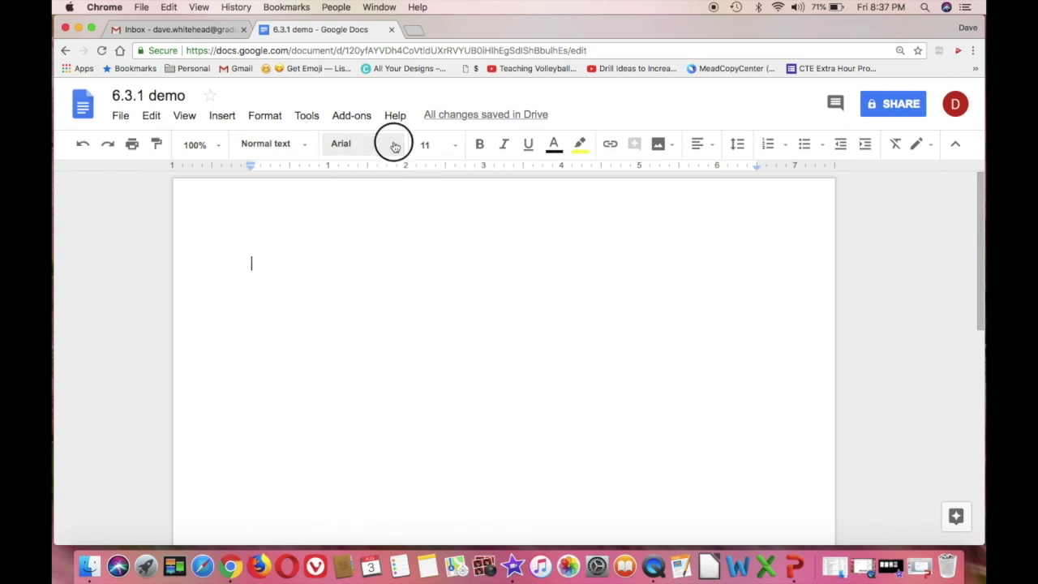
left_click(458, 145)
left_click(458, 145)
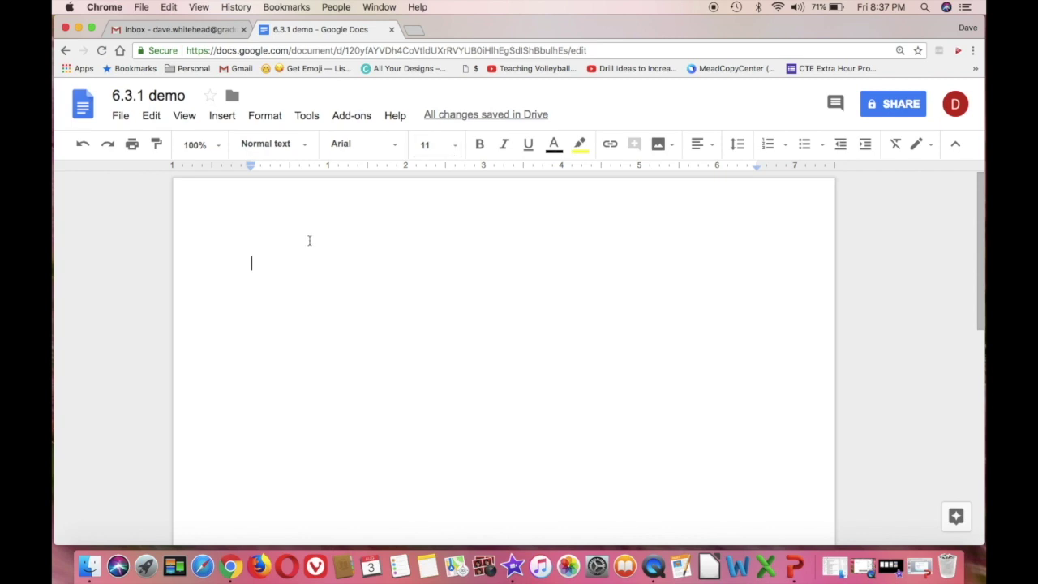
type("Dav")
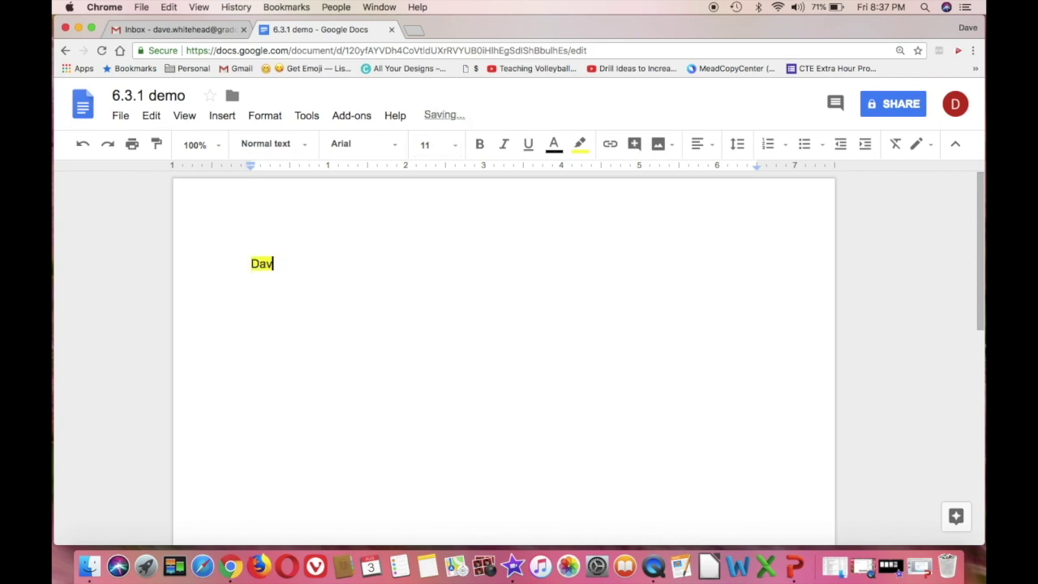
type("id Whitehead")
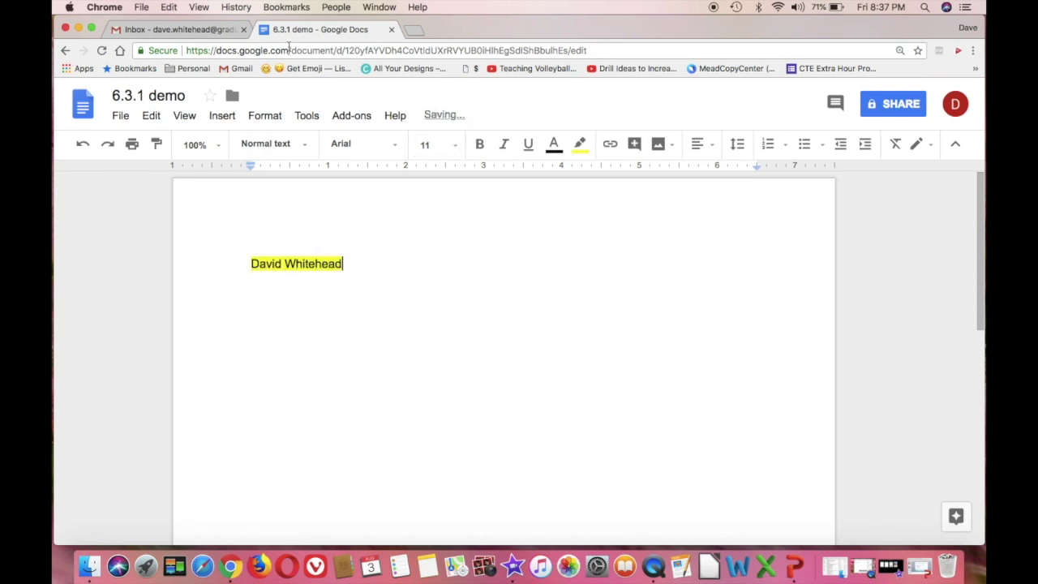
left_click(581, 145)
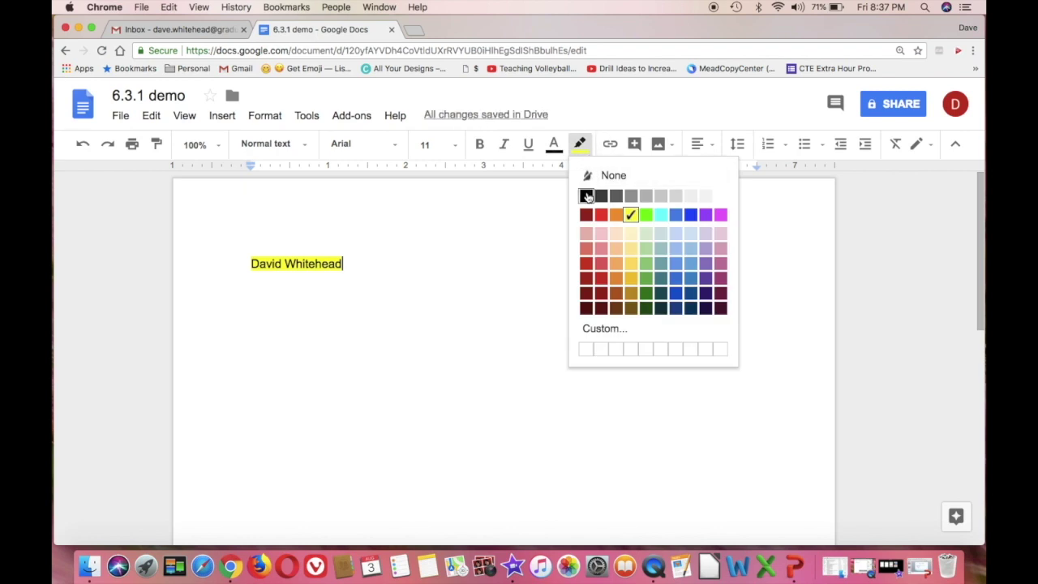
left_click(593, 177)
Step: Below the name, type the paragraph praising Google Docs, ending 'It also has a presentation part.'
key("Return")
key("Return")
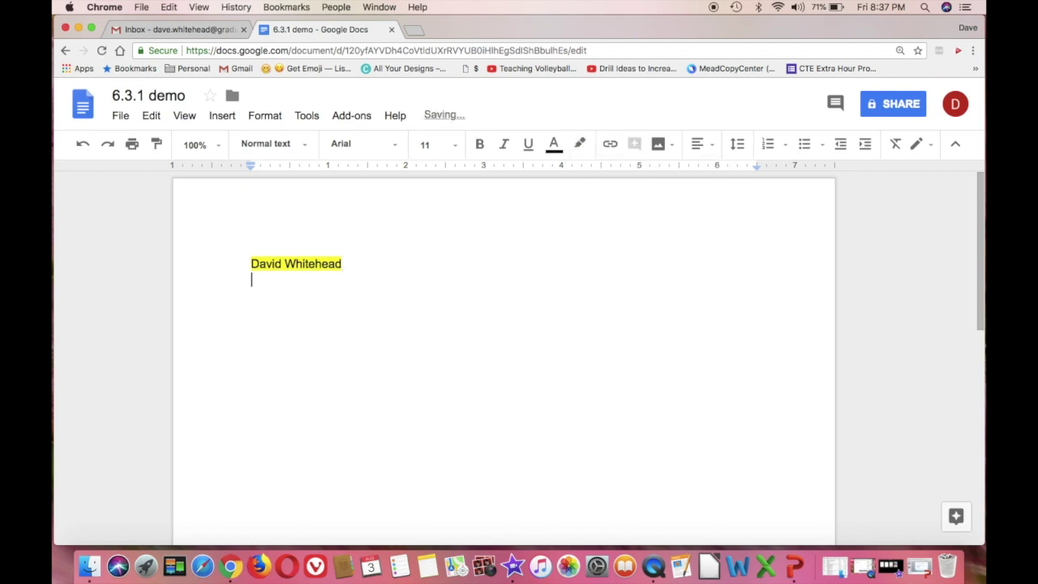
type("I love google d")
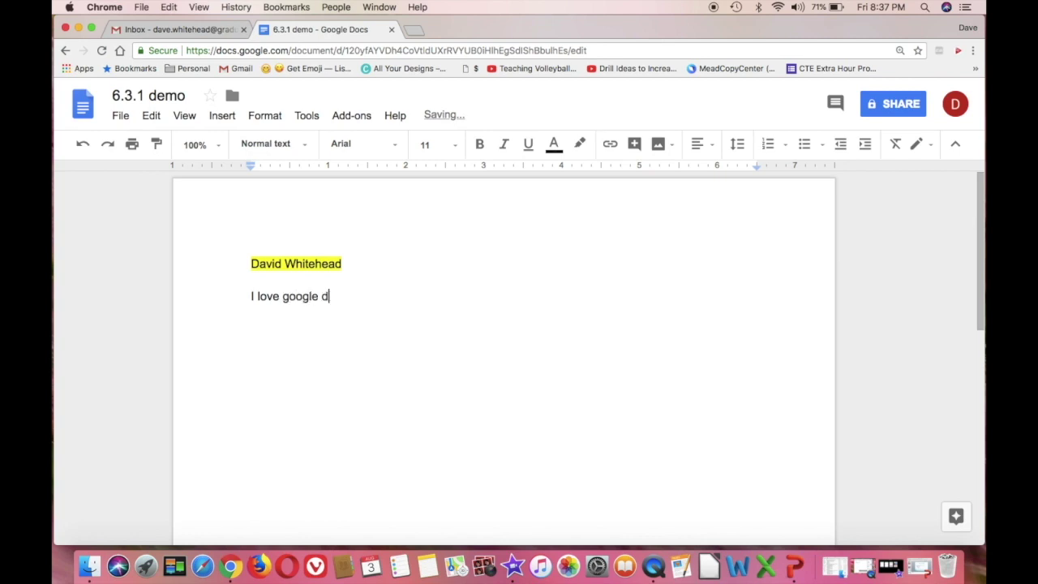
type("ocs.  It is really easy to use and an")
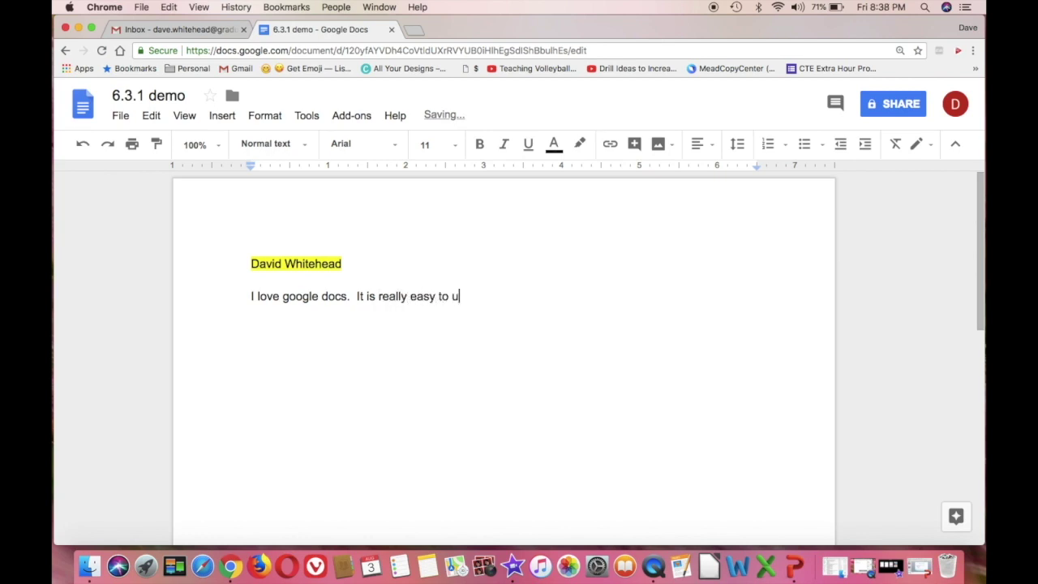
key("BackSpace")
key("BackSpace")
type("everyone gets")
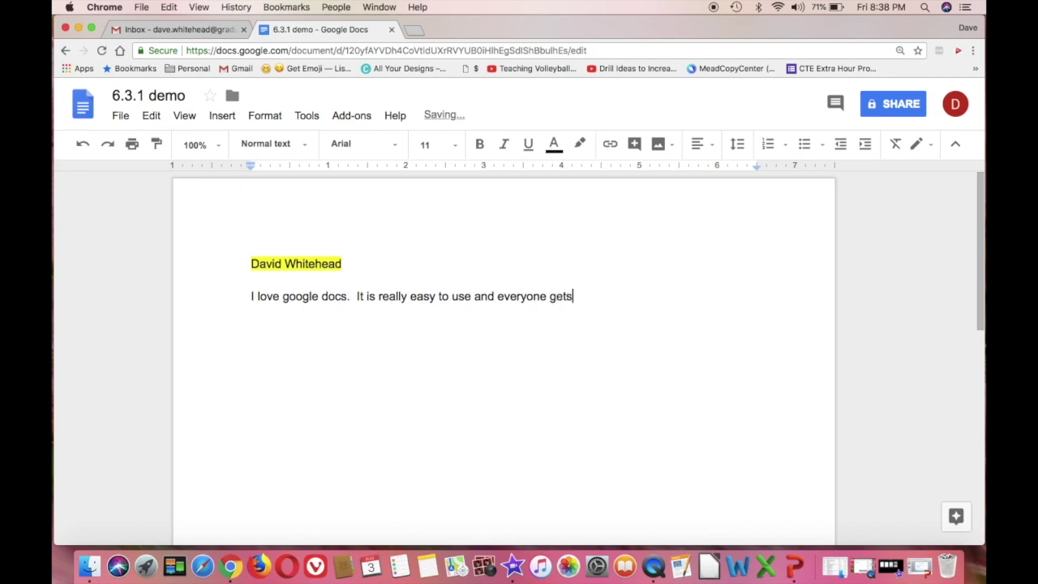
type(" it for free!!!!  I")
type("hope you p")
key("BackSpace")
type("use t")
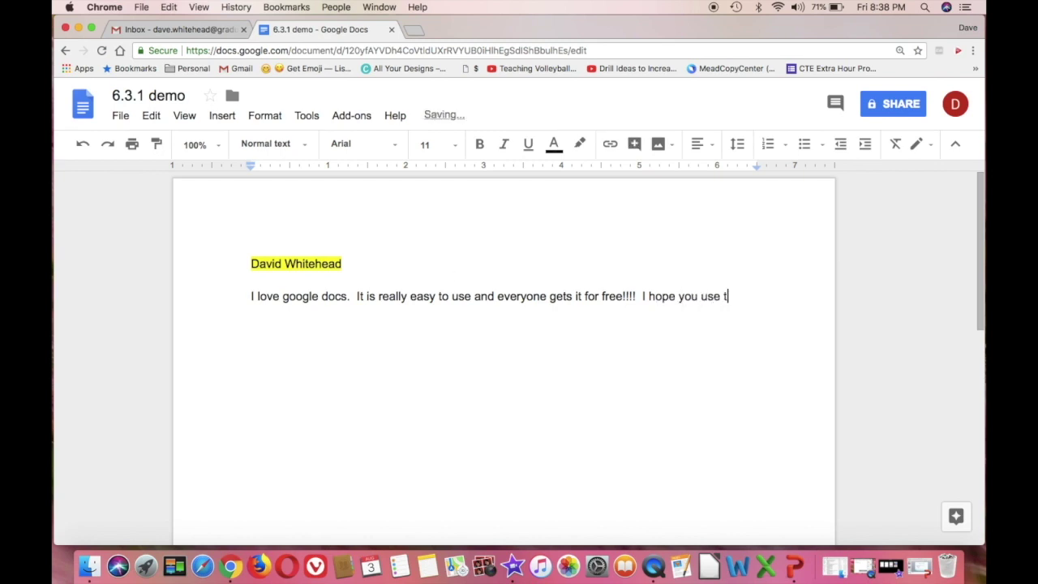
type("his one sometime.  ")
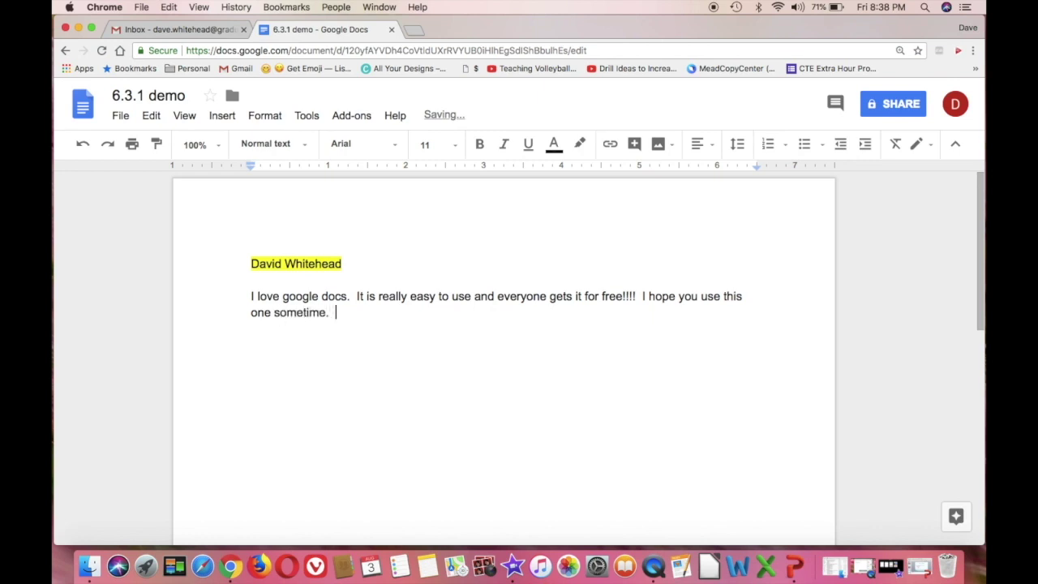
type("It also has a presentation ")
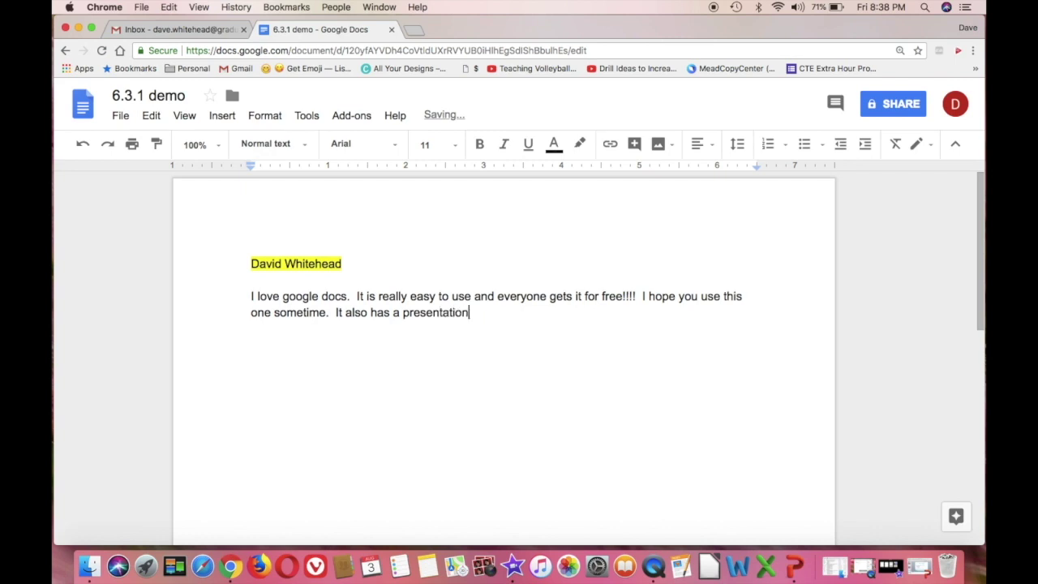
type("part.")
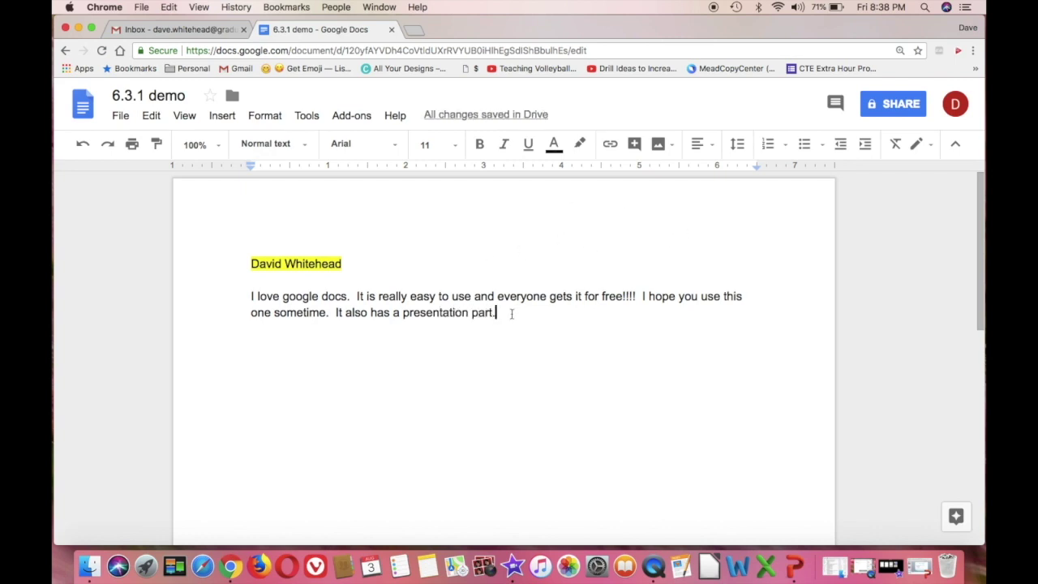
Step: Underline 'part.', make 'really' bold and italicize 'everyone' in the Google Docs paragraph
left_click_drag(498, 312, 471, 311)
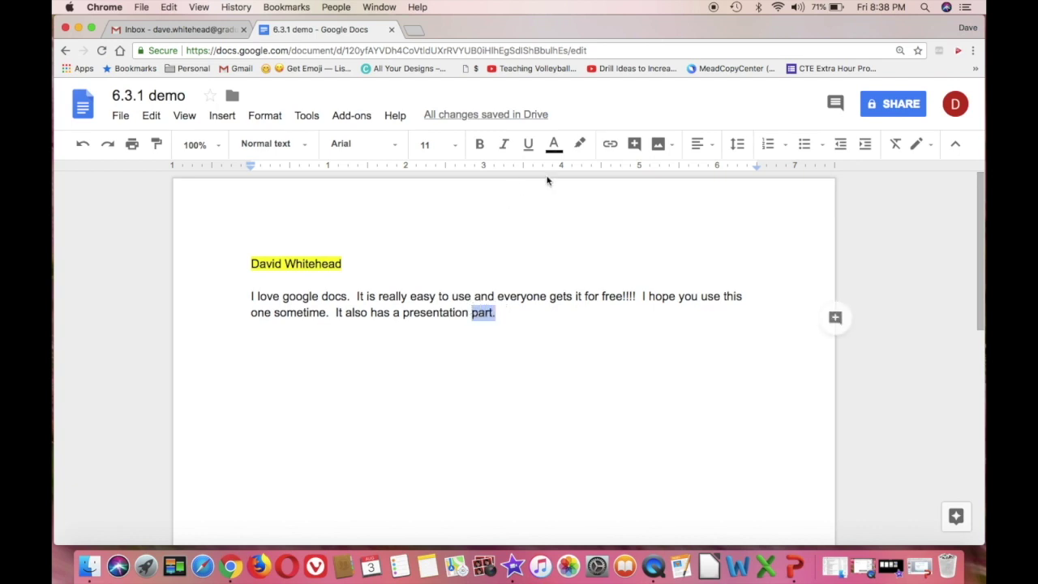
left_click(528, 144)
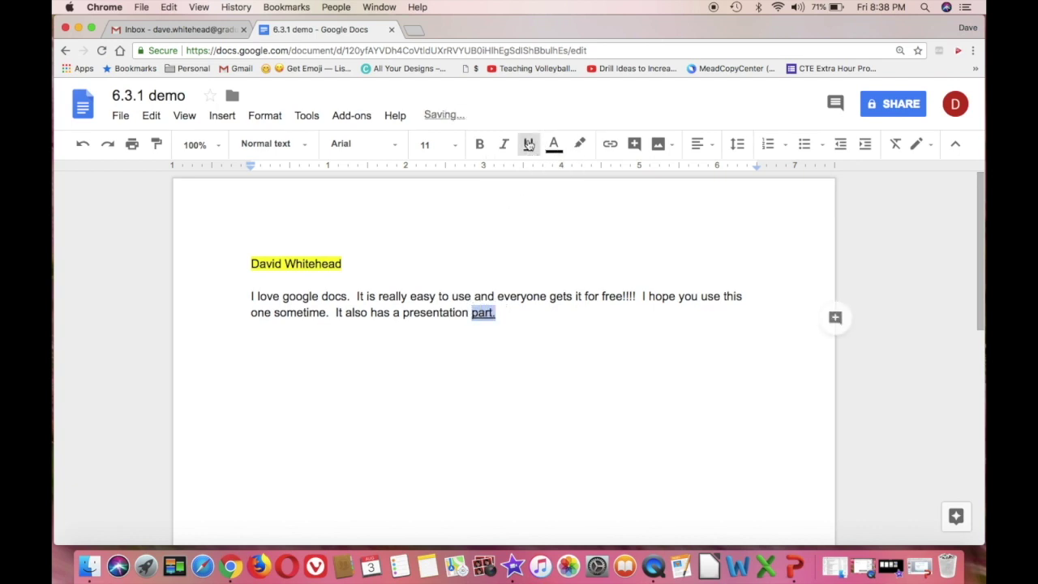
left_click_drag(379, 295, 407, 295)
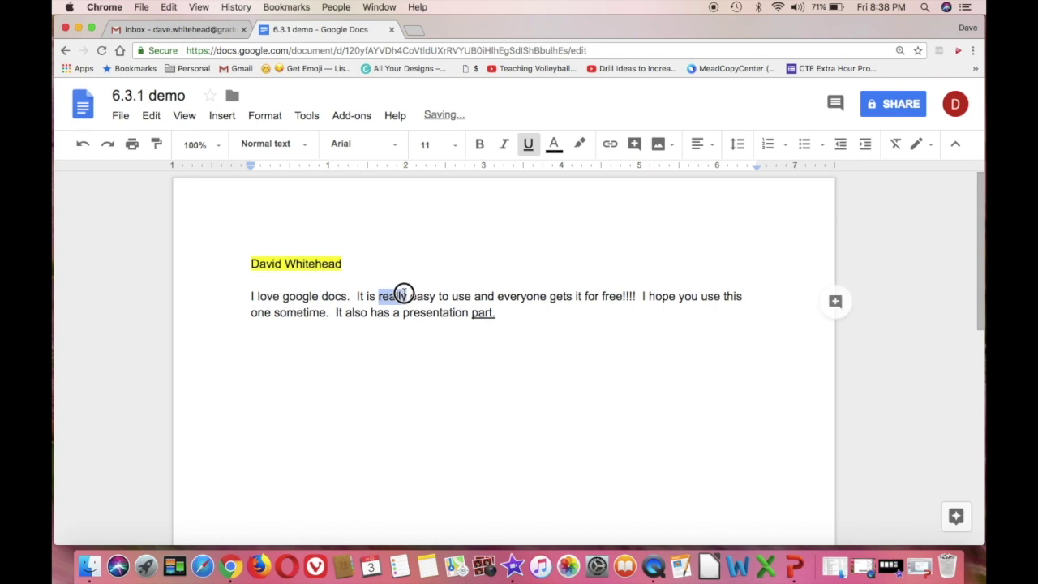
left_click(480, 146)
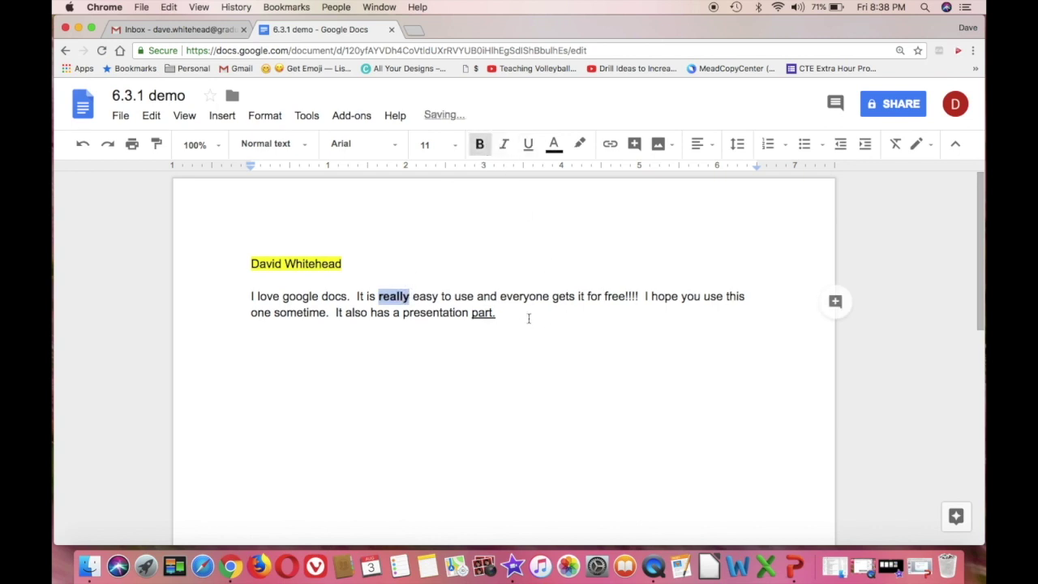
left_click_drag(502, 298, 548, 298)
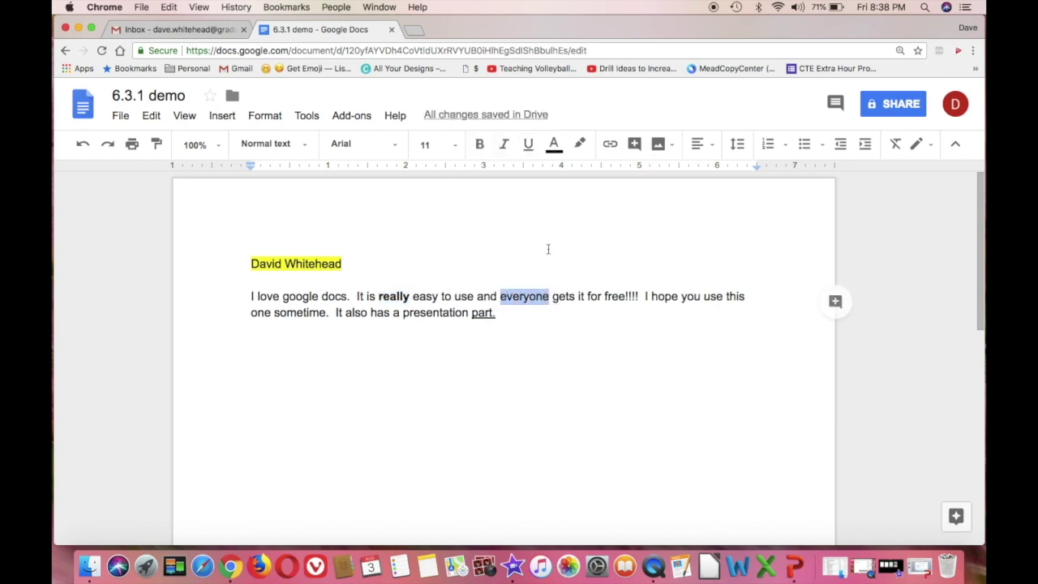
left_click(505, 143)
left_click(516, 272)
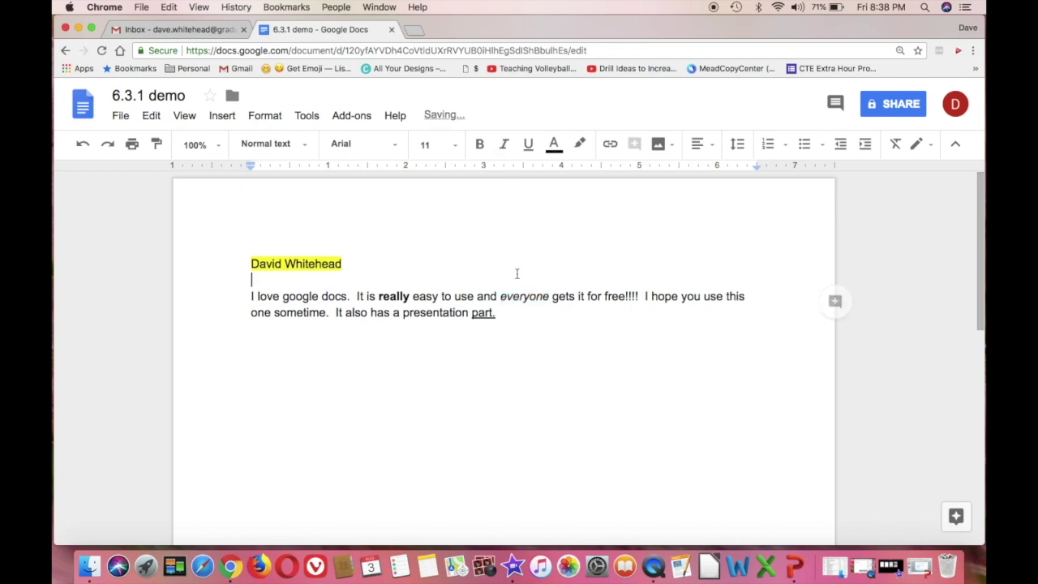
left_click(496, 314)
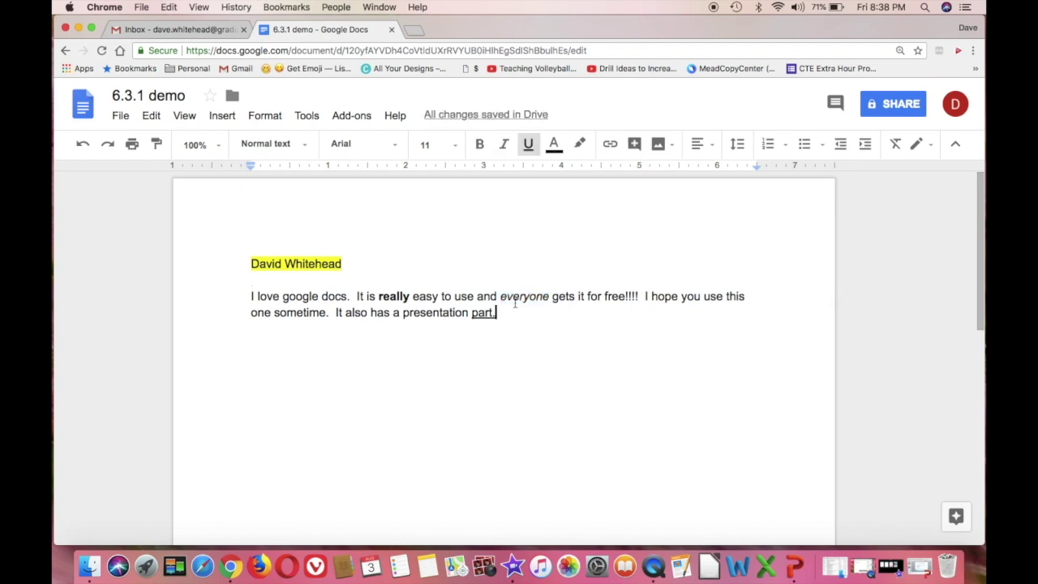
left_click(127, 120)
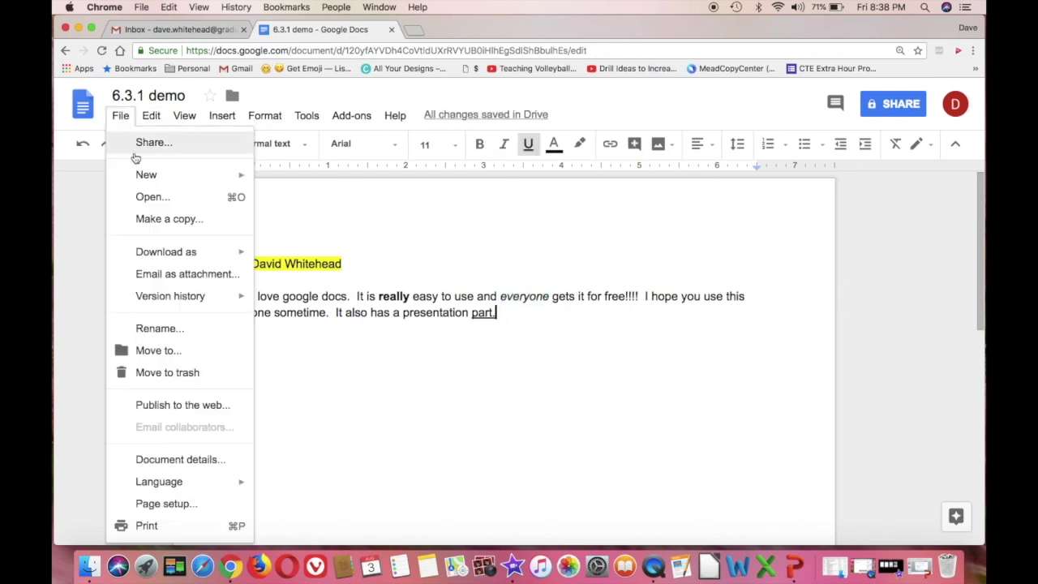
Step: Download a Microsoft Word (.docx) copy of the document
mouse_move(158, 254)
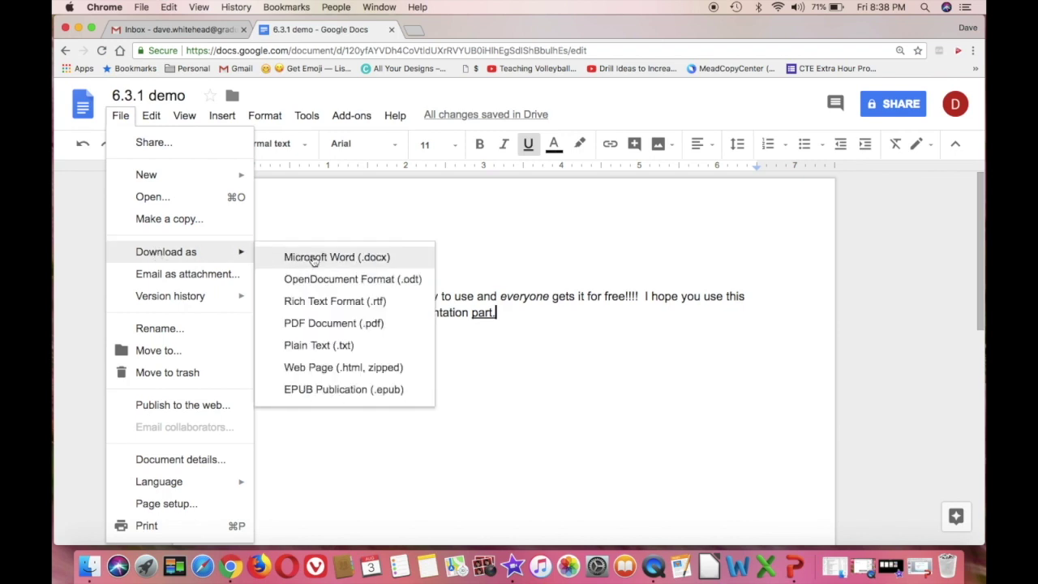
left_click(344, 257)
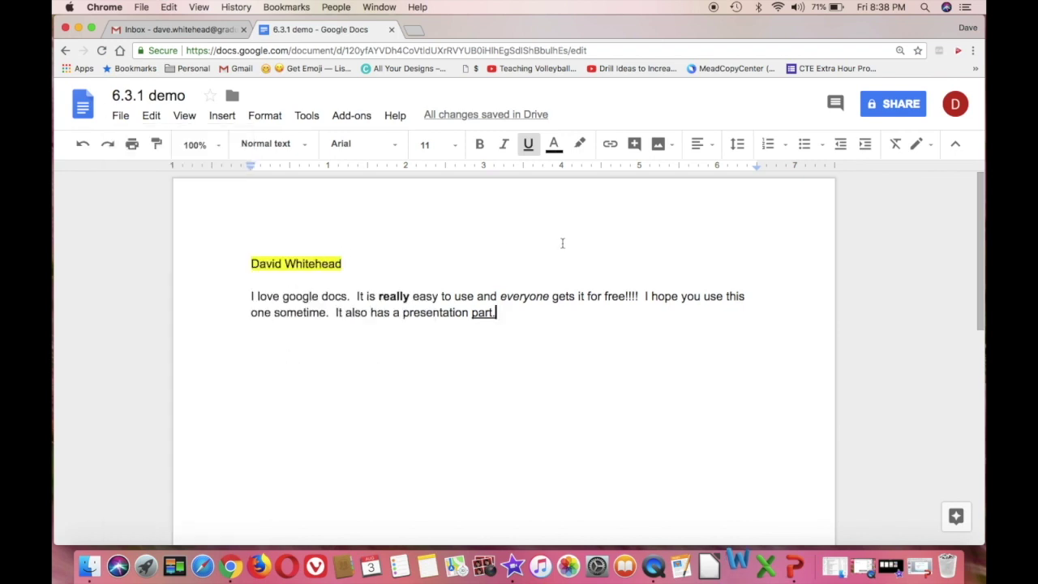
left_click(345, 312)
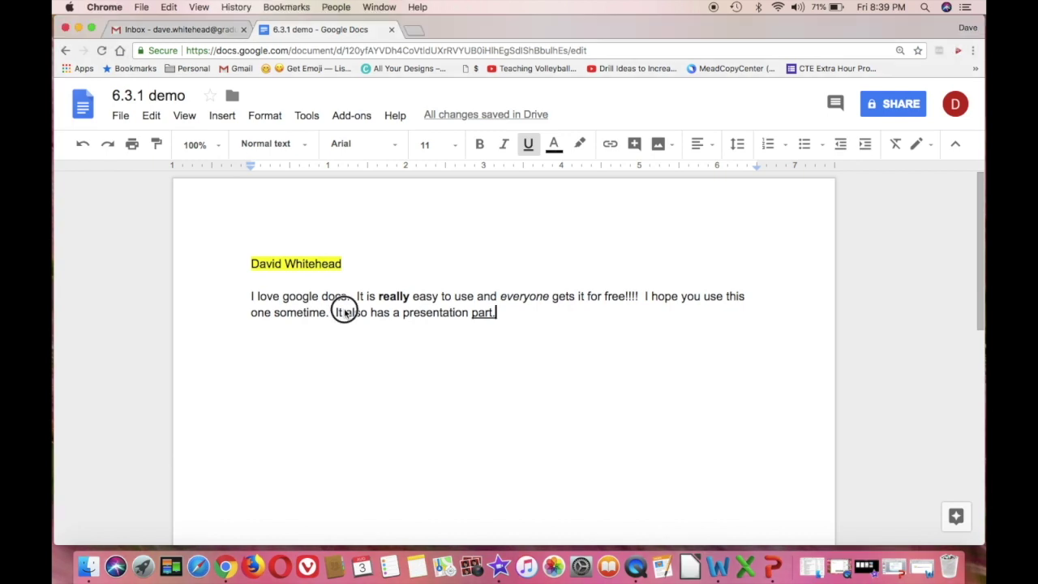
left_click(122, 118)
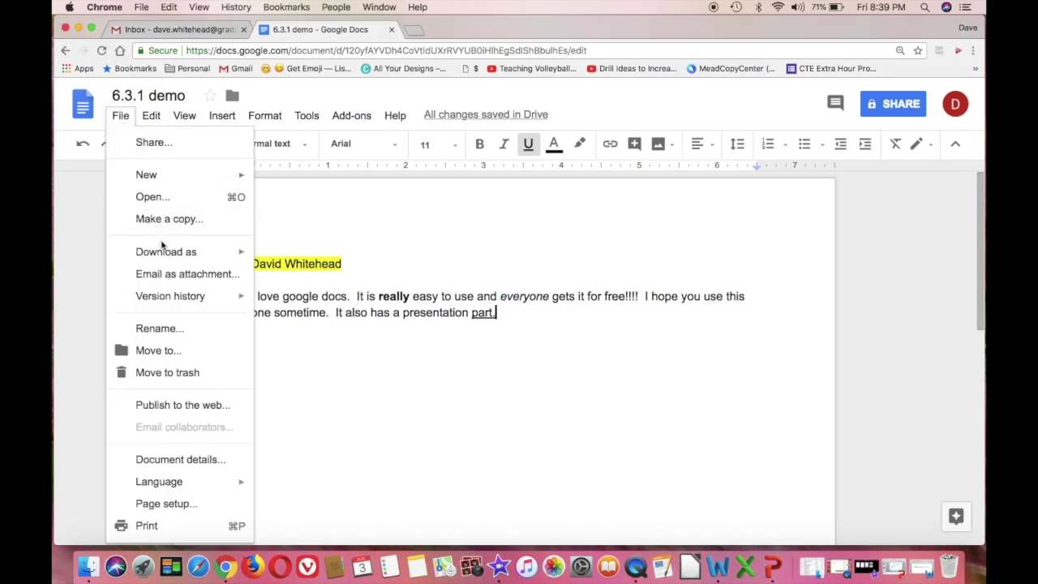
mouse_move(166, 252)
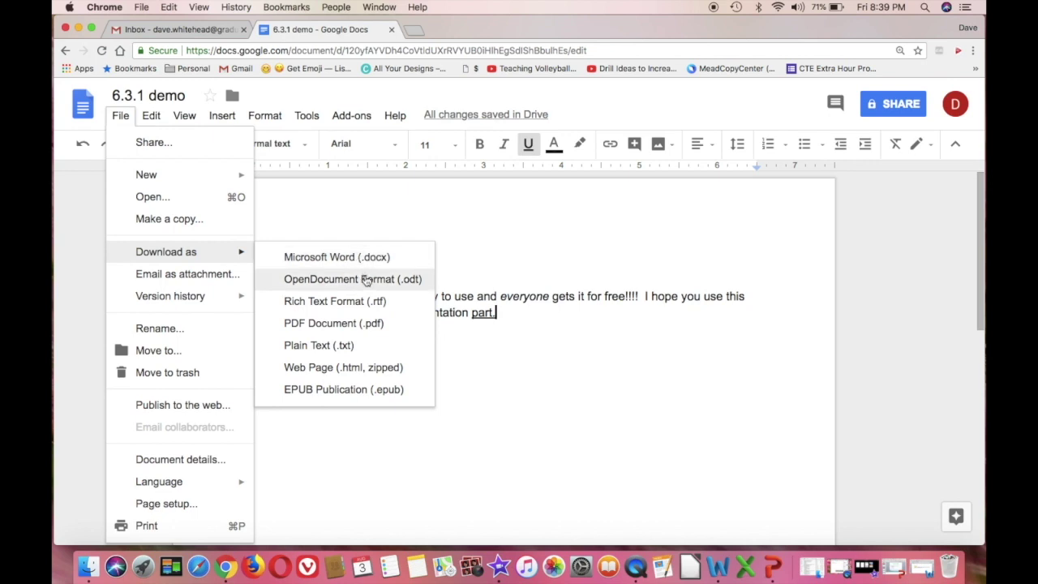
left_click(565, 274)
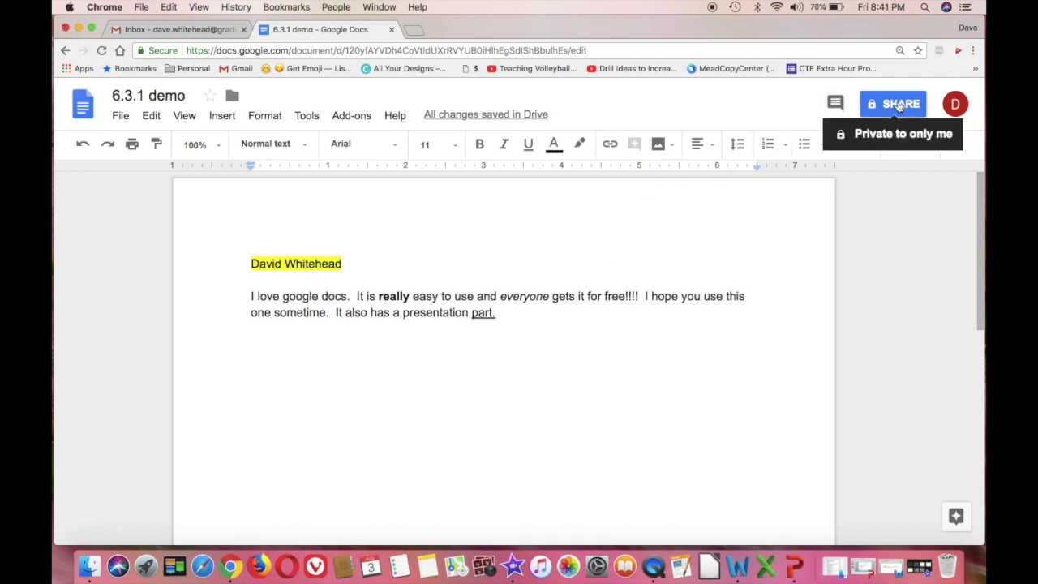
Step: In the sharing settings, add a colleague's name as a recipient, then cancel the invitation
left_click(119, 115)
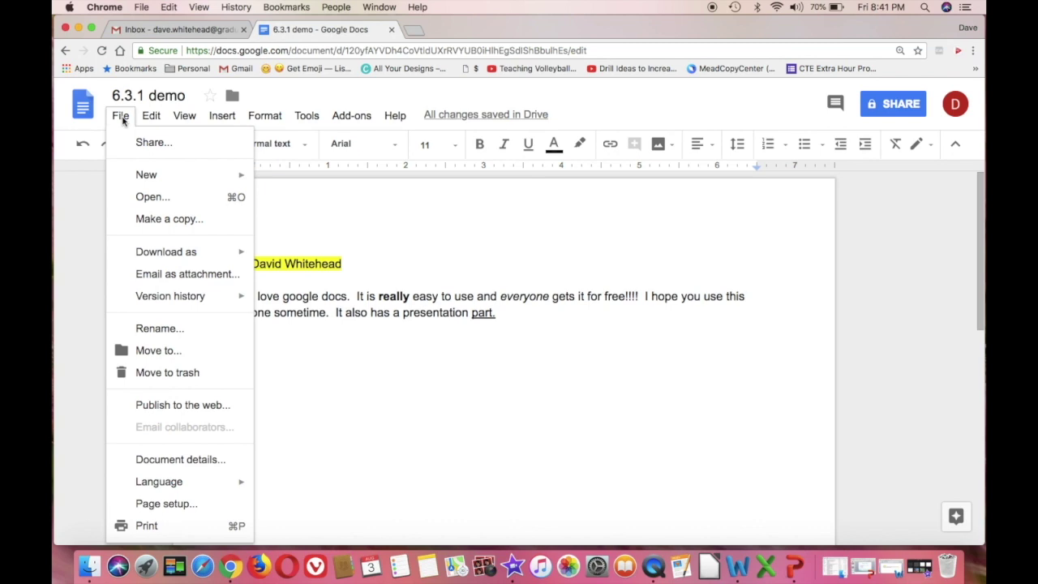
left_click(139, 142)
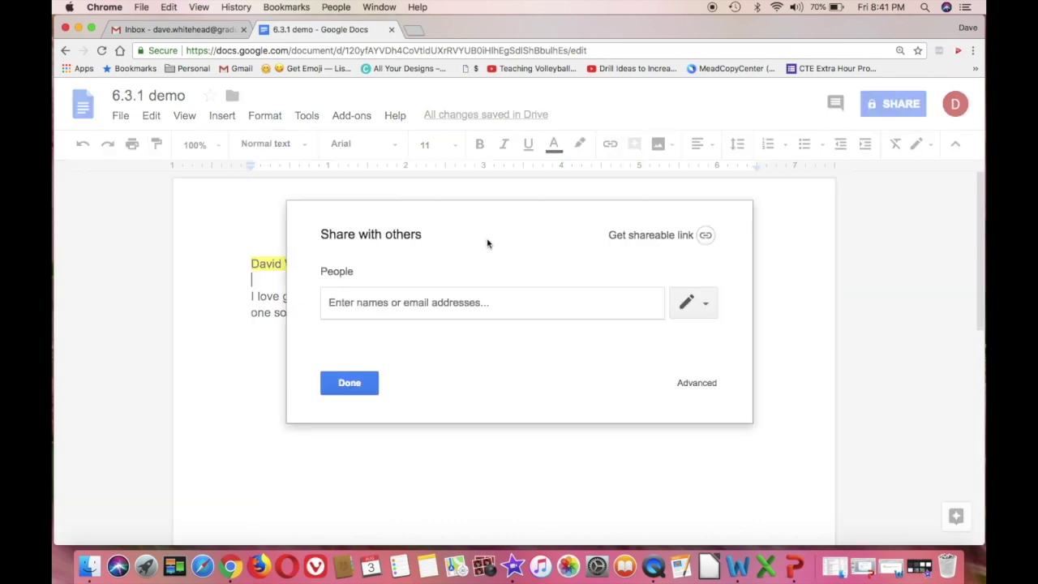
left_click(445, 297)
type("Dave.")
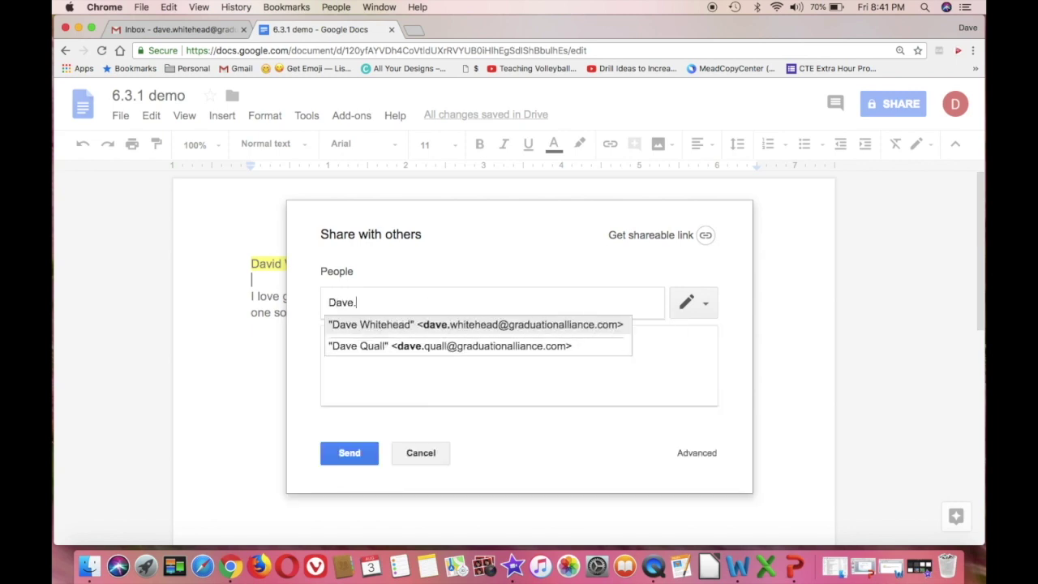
left_click(531, 327)
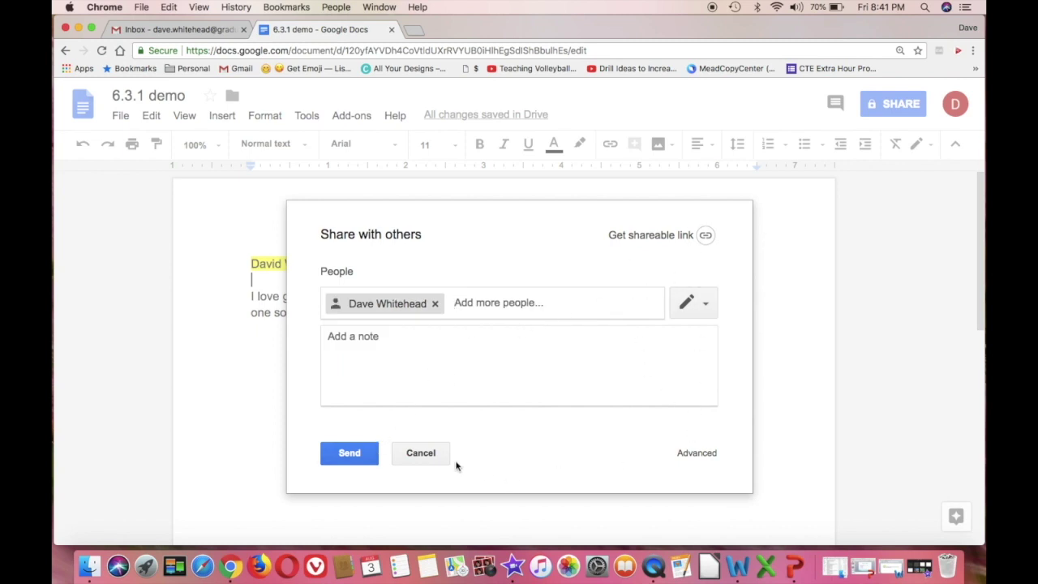
left_click(421, 455)
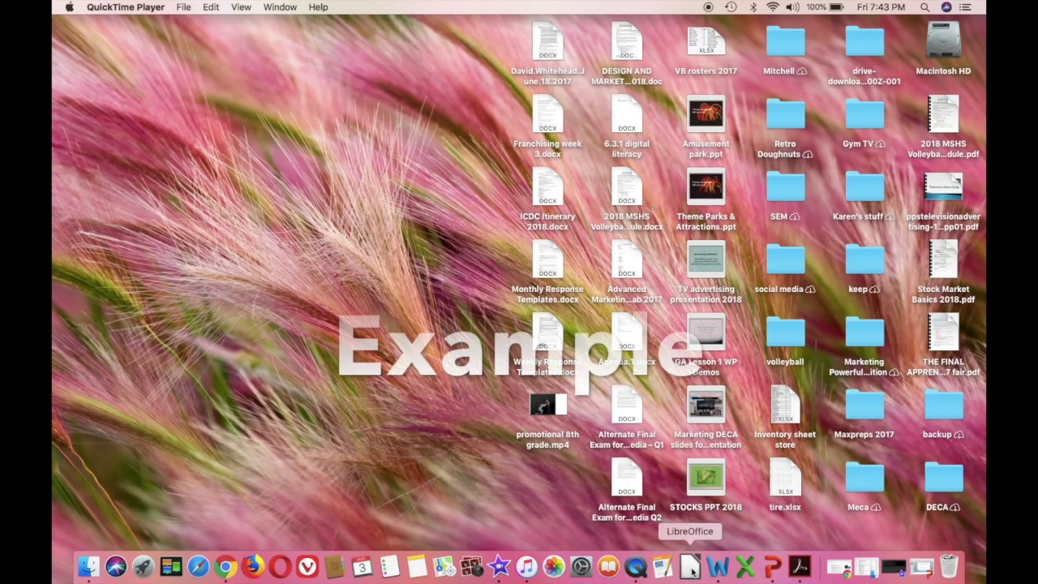
Step: Launch LibreOffice and create a new Writer Document from the Start Center
left_click(692, 570)
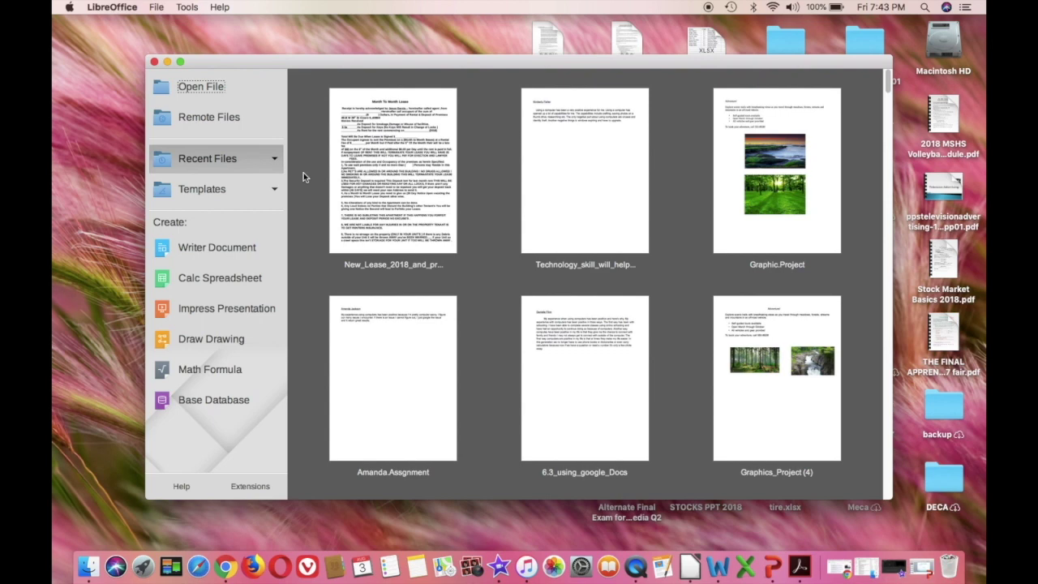
left_click(219, 254)
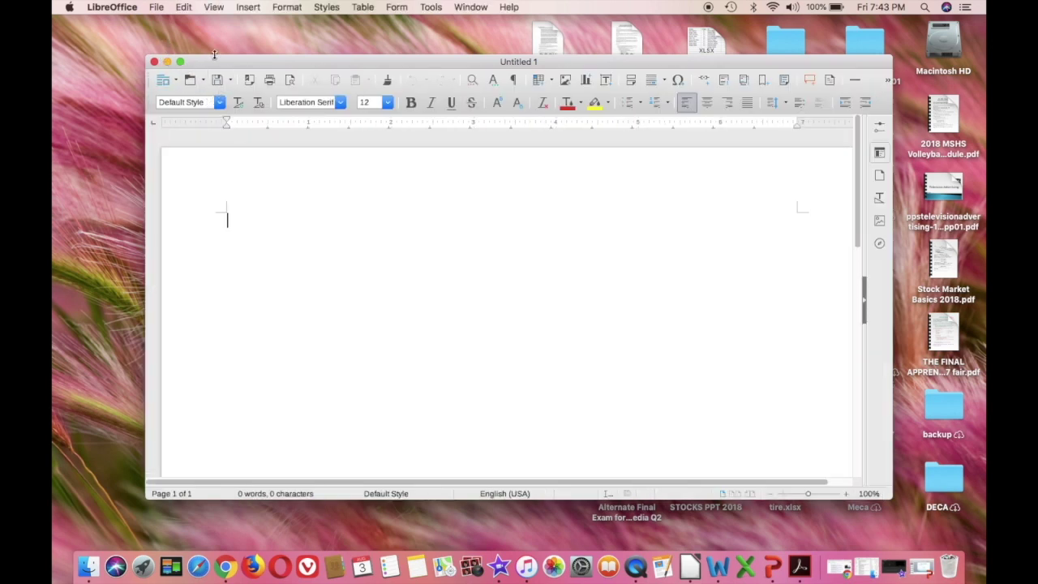
Step: Maximize the Writer window and set the font to Arial
left_click_drag(221, 59, 198, 49)
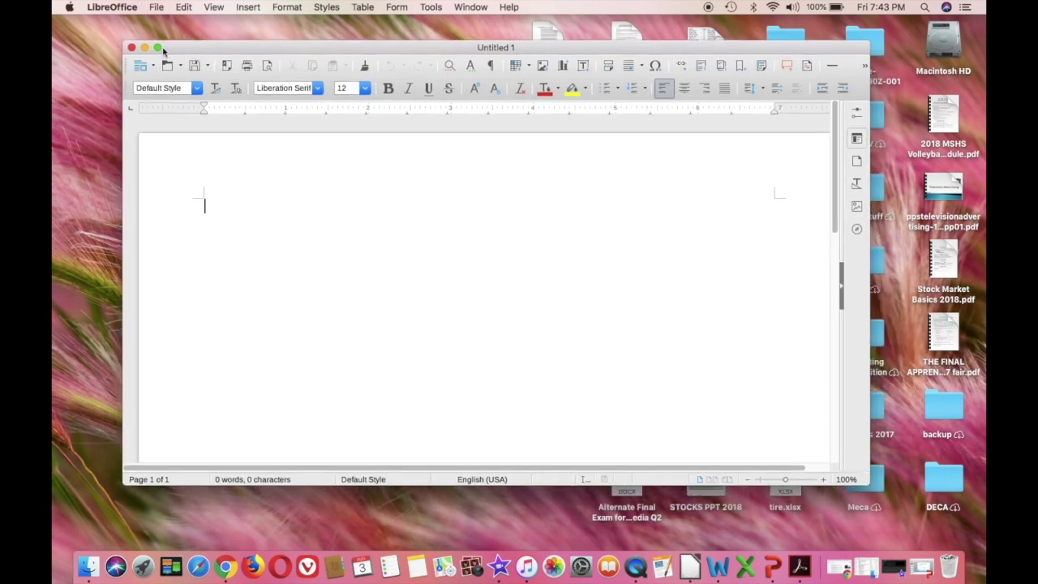
left_click(158, 48)
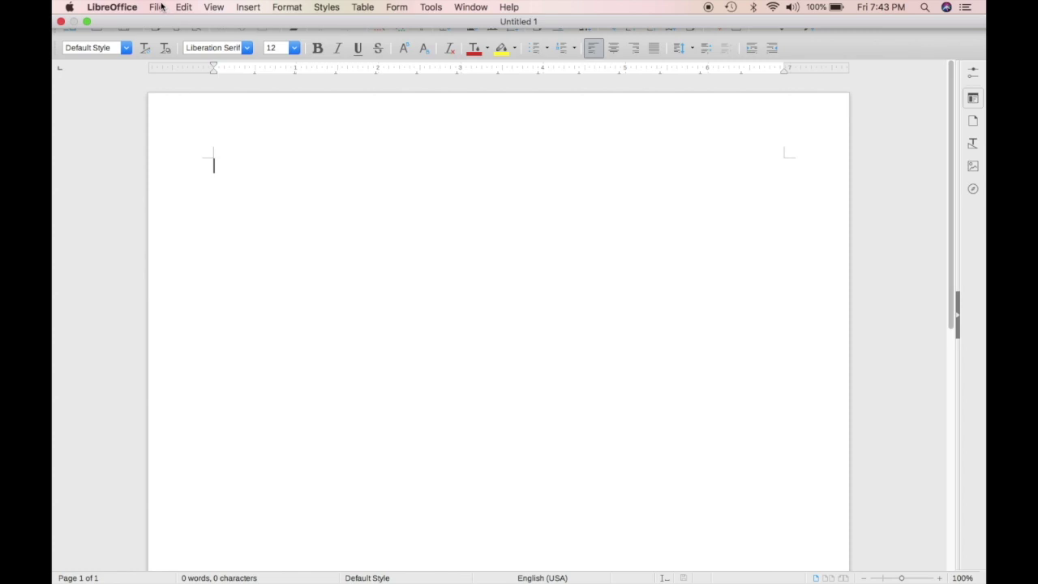
left_click(248, 48)
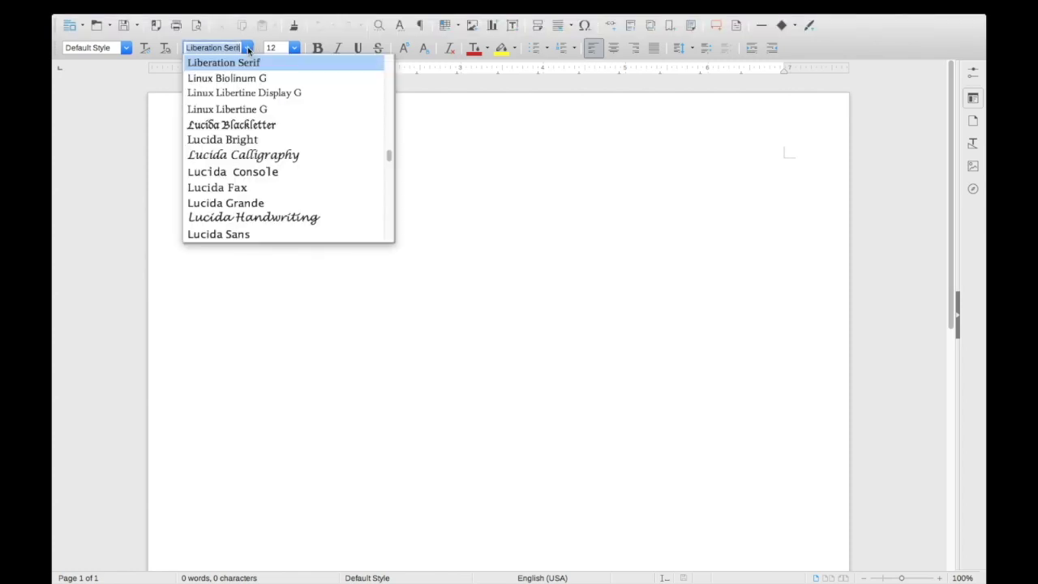
type("Air")
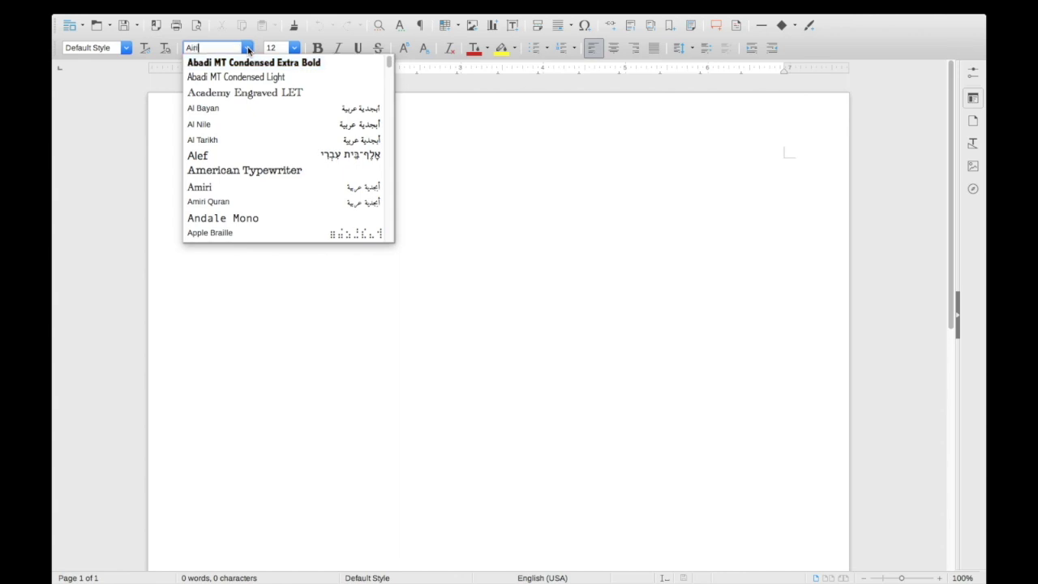
key("BackSpace")
type("rial")
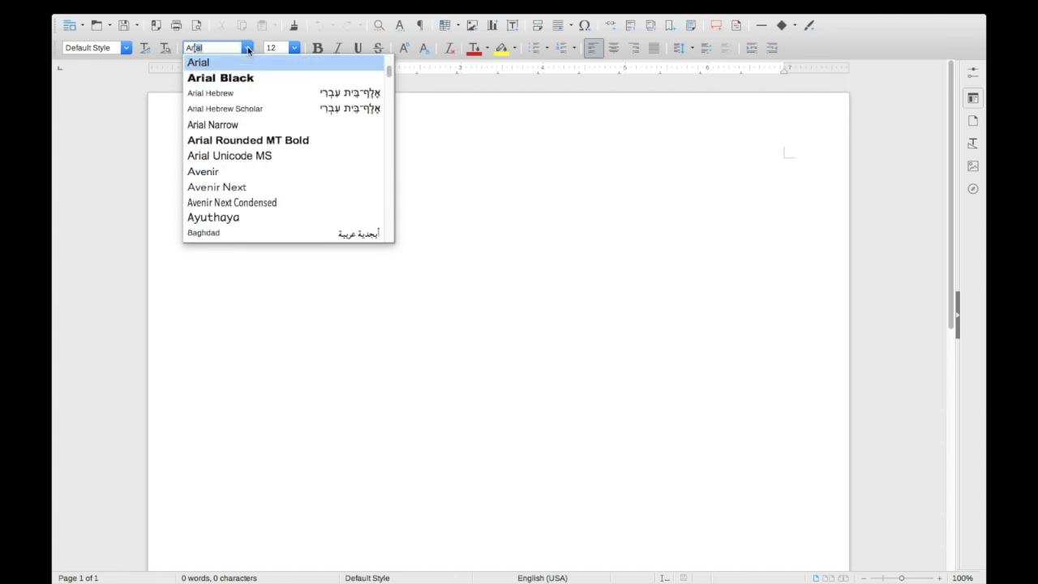
left_click(234, 64)
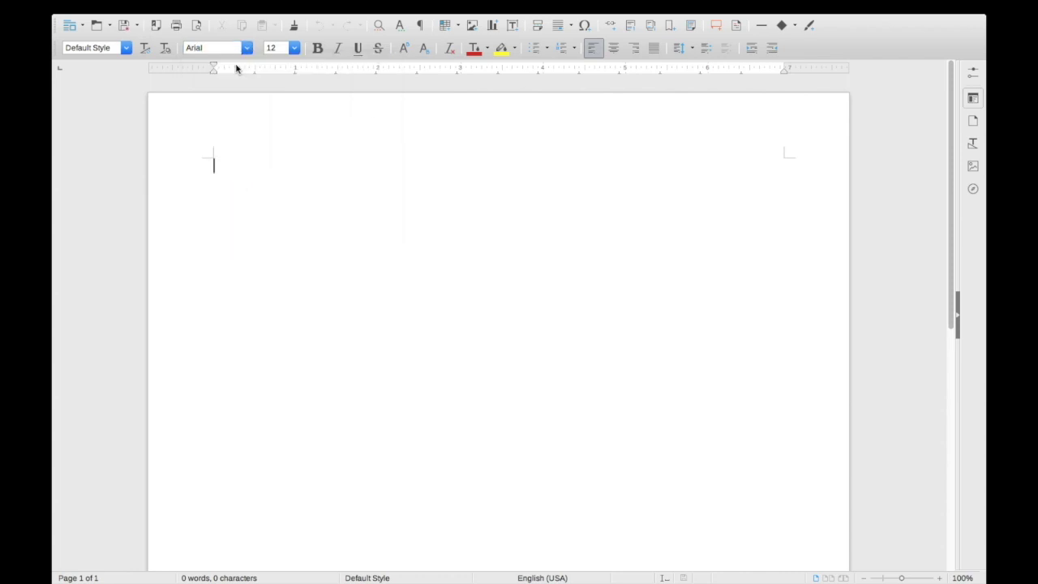
Step: Set the font size to 11 and turn on yellow highlighting
left_click(295, 48)
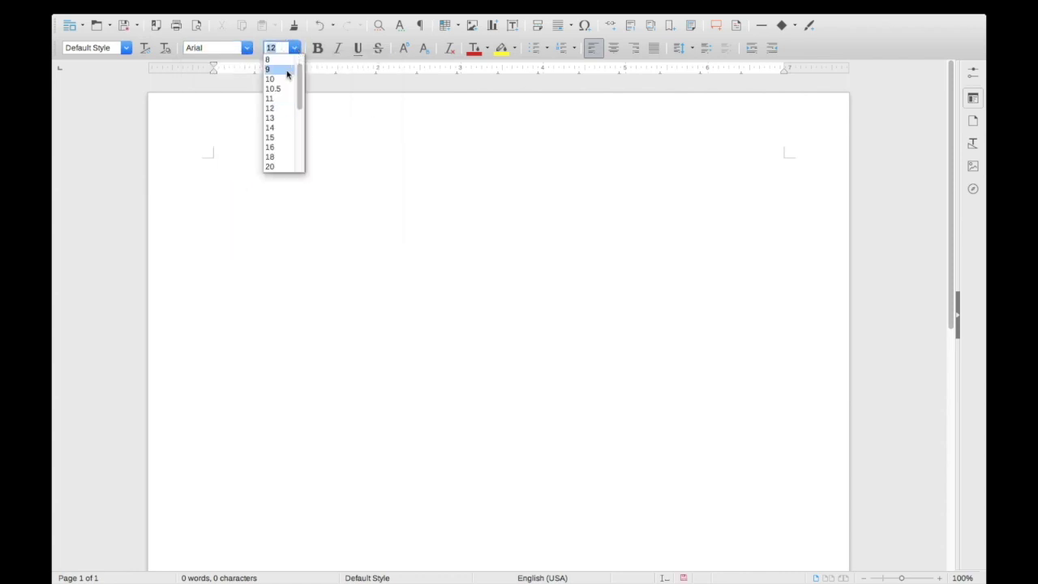
left_click(281, 99)
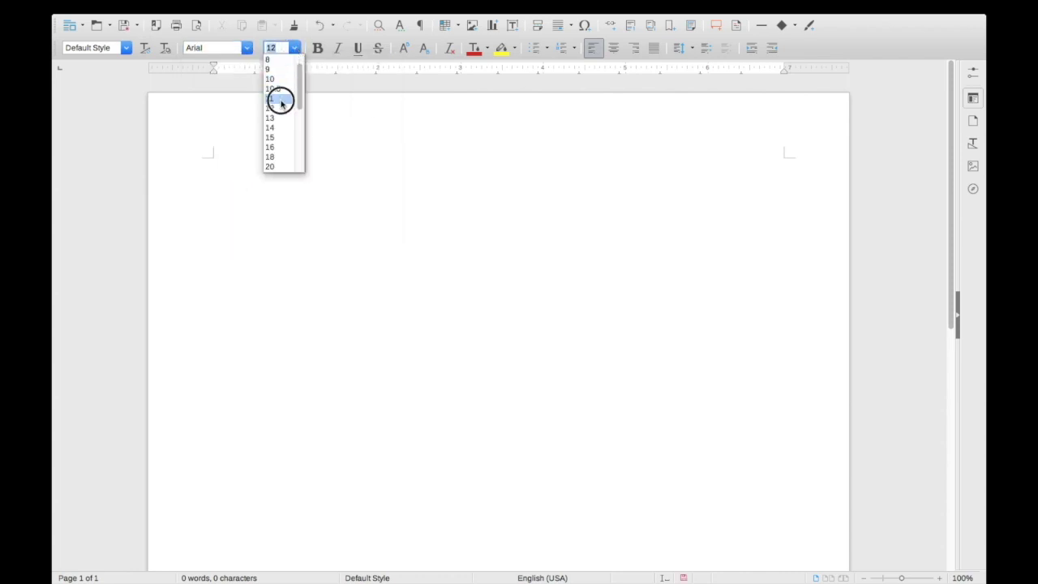
left_click(515, 51)
left_click(501, 136)
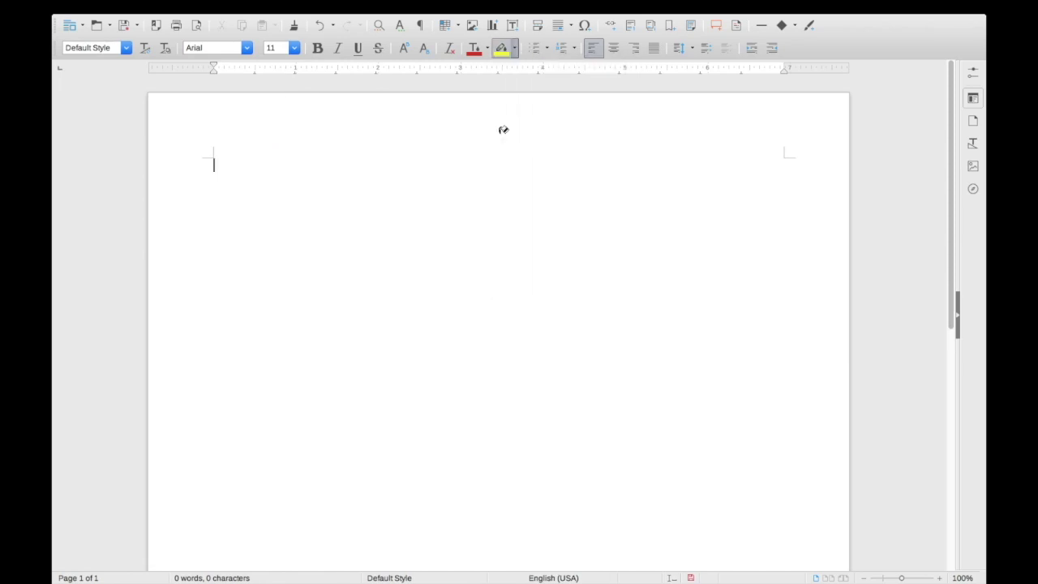
Step: Type the author's name, set highlighting to No Fill, and type the paragraph about enjoying computers below
type("David Whitehead")
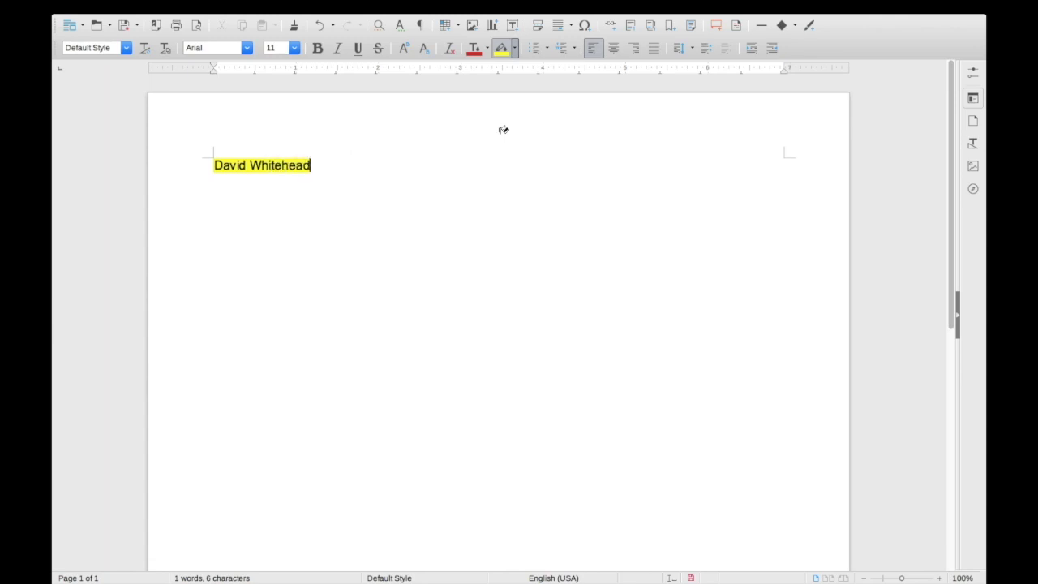
left_click(514, 48)
left_click(507, 84)
left_click(234, 209)
type("I use the compu")
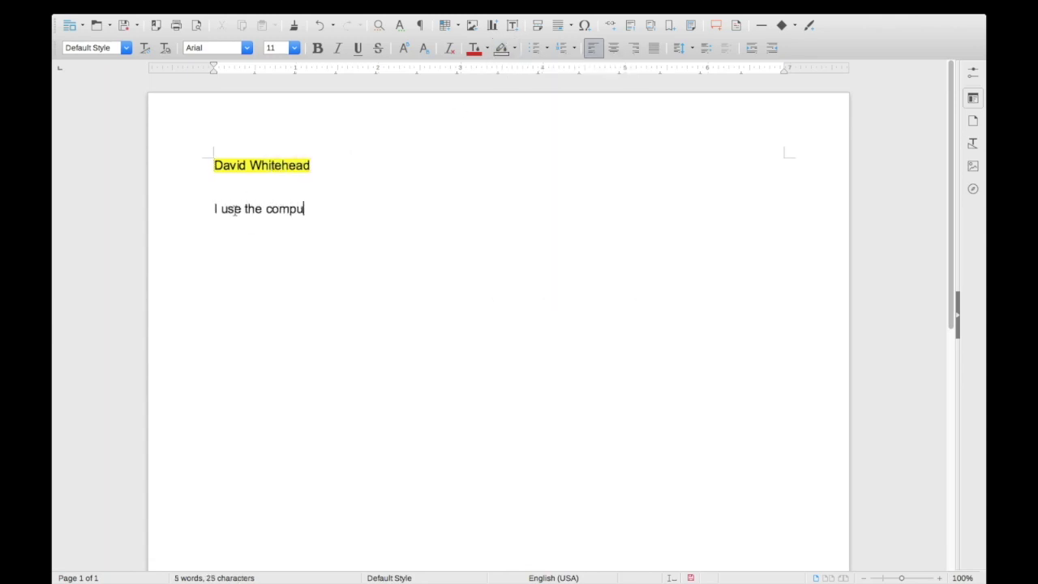
type("ter all day long and e")
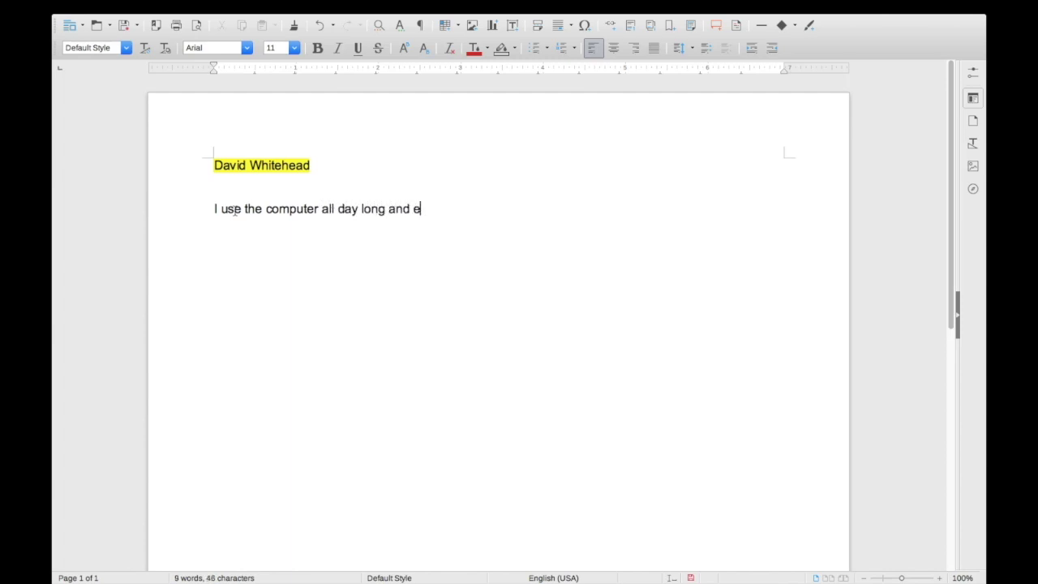
type("njoy learning new things.")
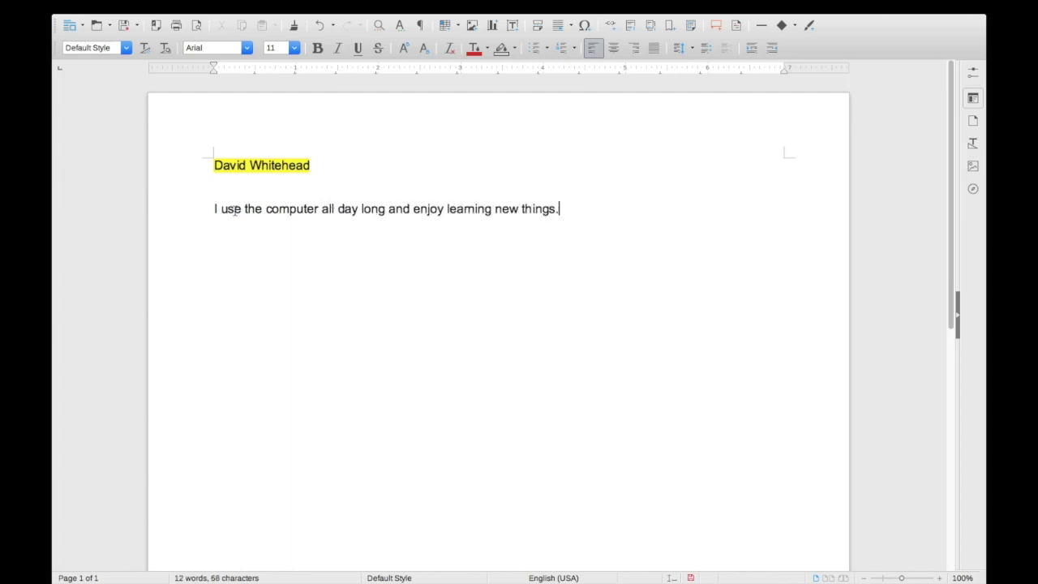
type("  I have always ")
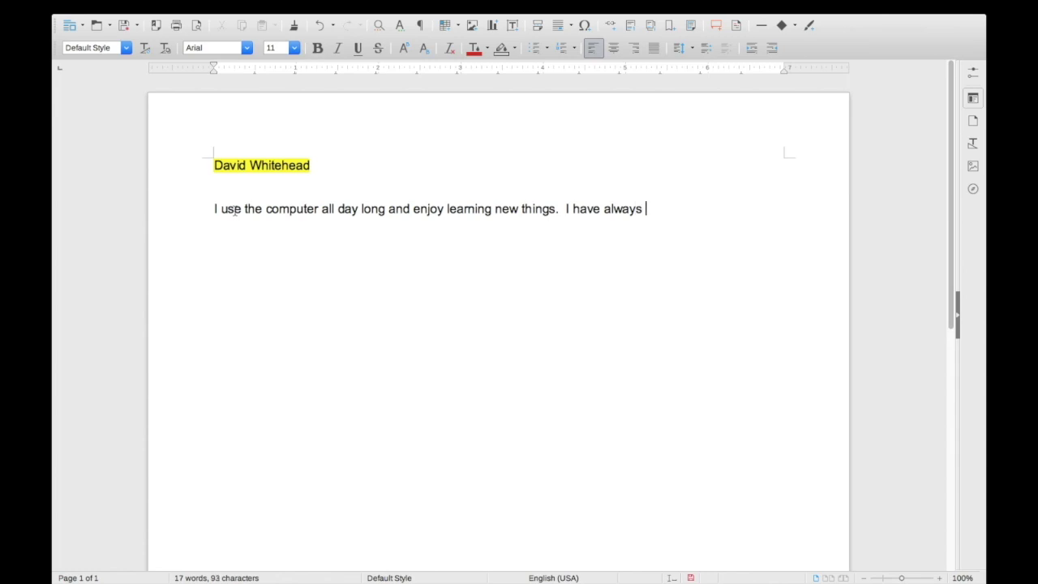
type("been interested in ")
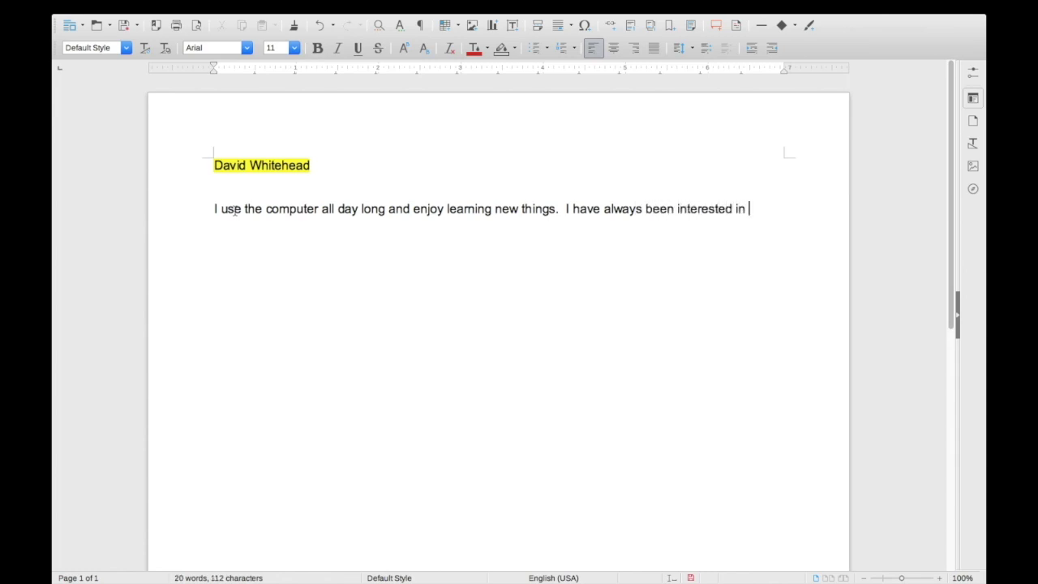
type("what makes a computer")
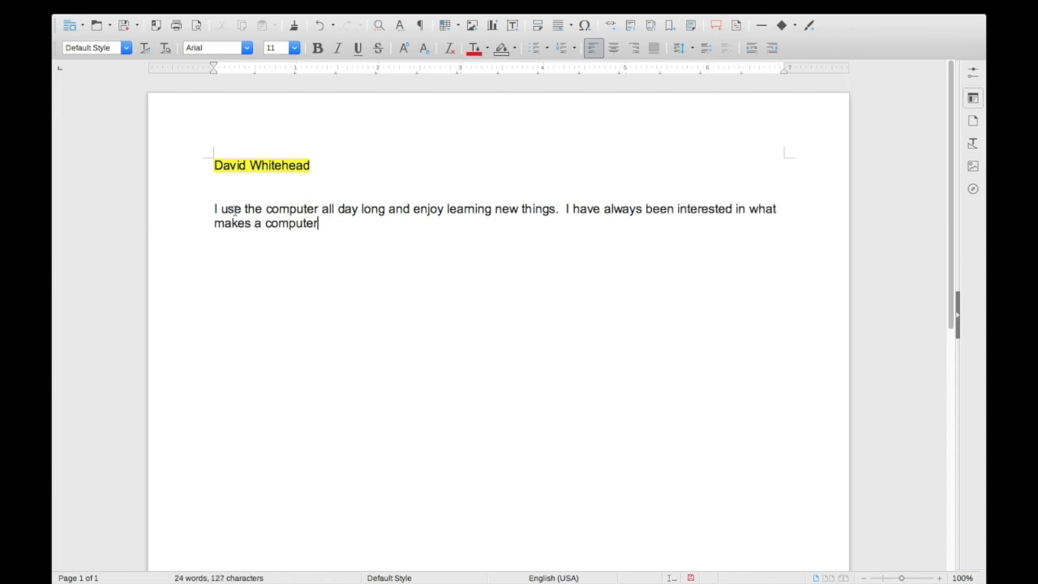
type(" work.  I hope yo")
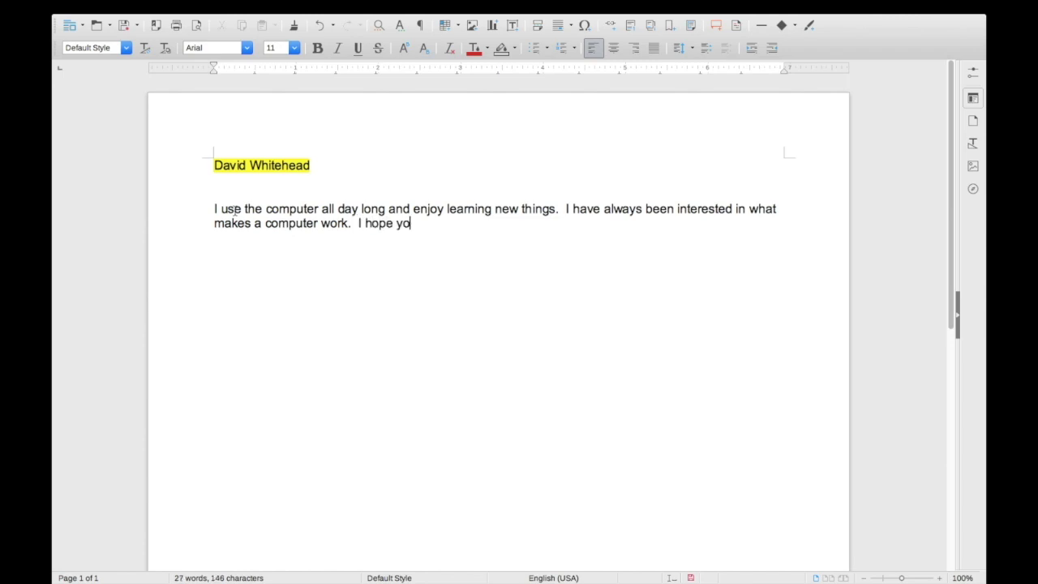
type("u enjoy them also.")
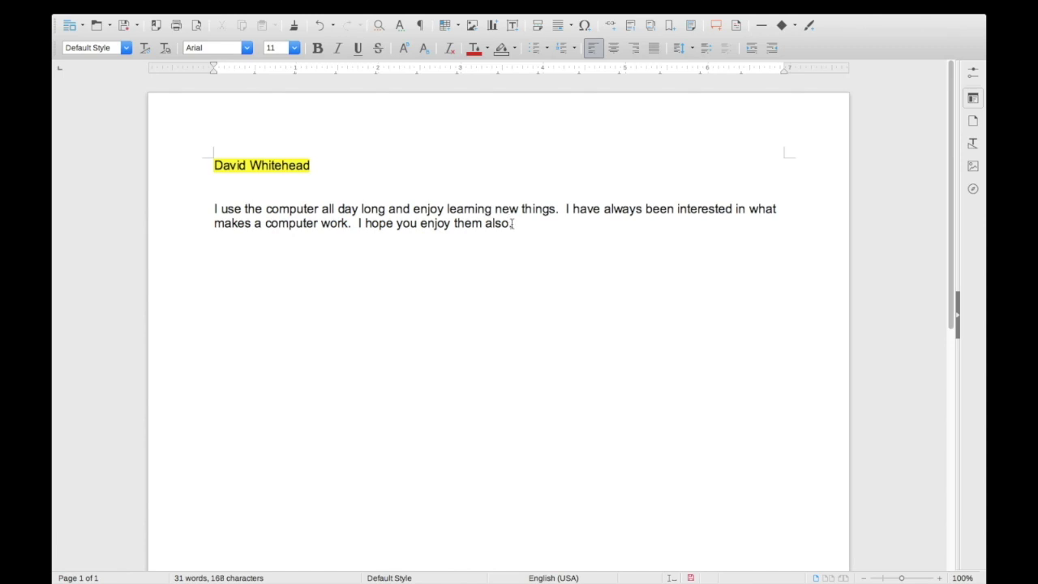
Step: Colour the closing word 'also.' red
left_click_drag(513, 224, 480, 224)
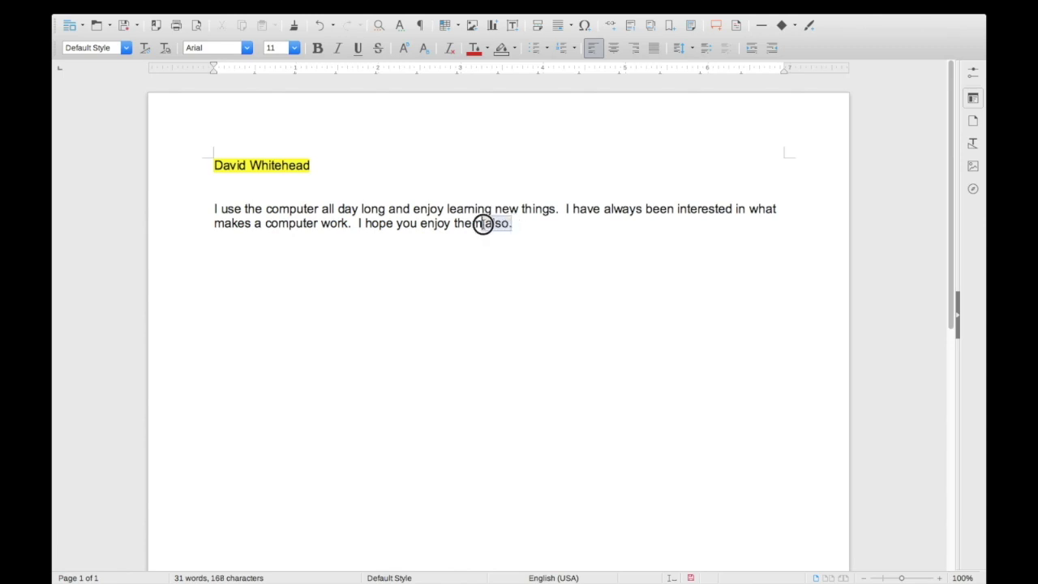
left_click(487, 48)
left_click(508, 138)
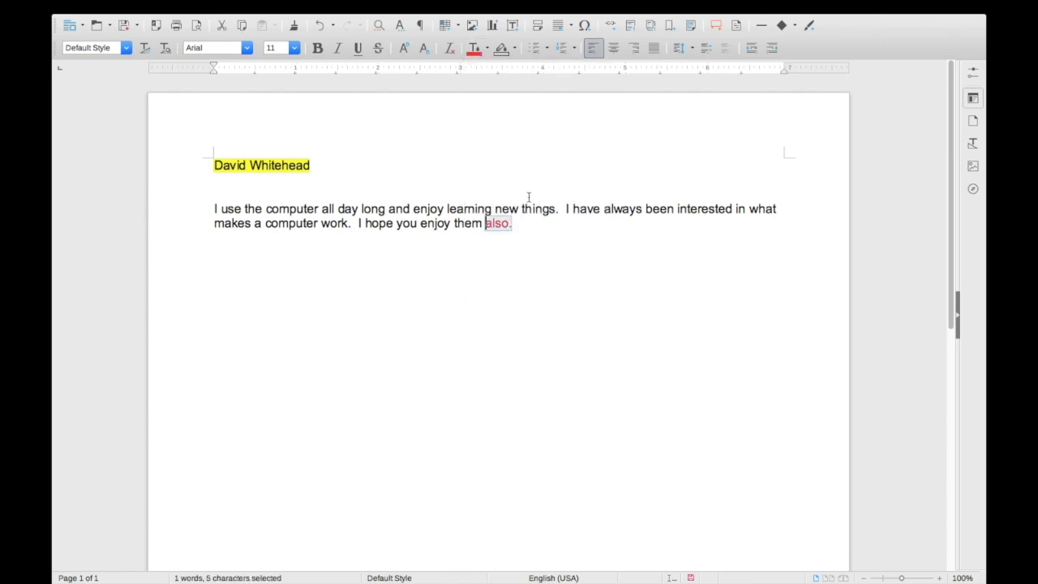
left_click(528, 222)
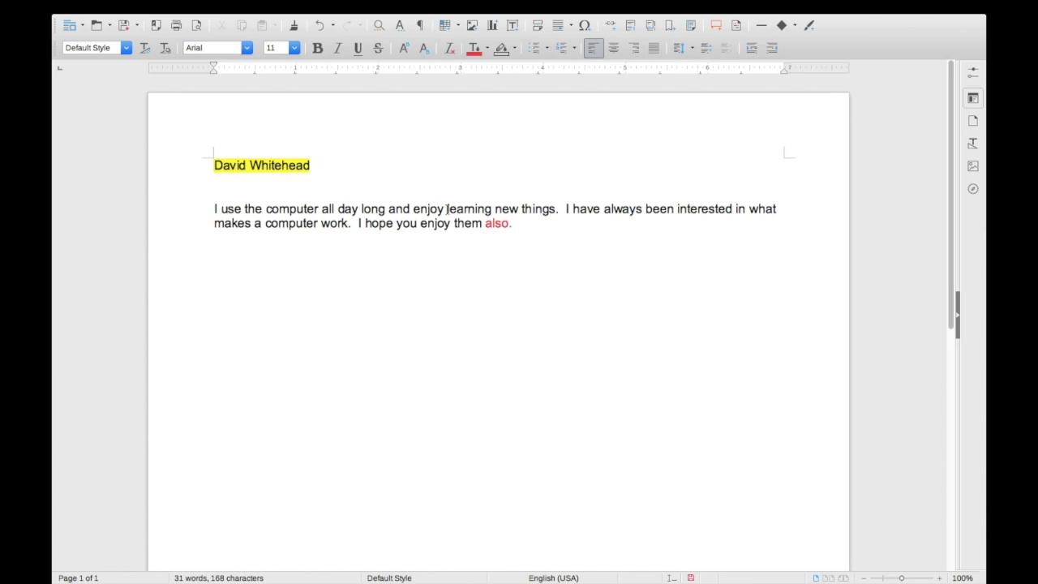
Step: Underline 'learning', italicize 'new' and make 'things' bold
left_click_drag(447, 209, 492, 208)
left_click(357, 48)
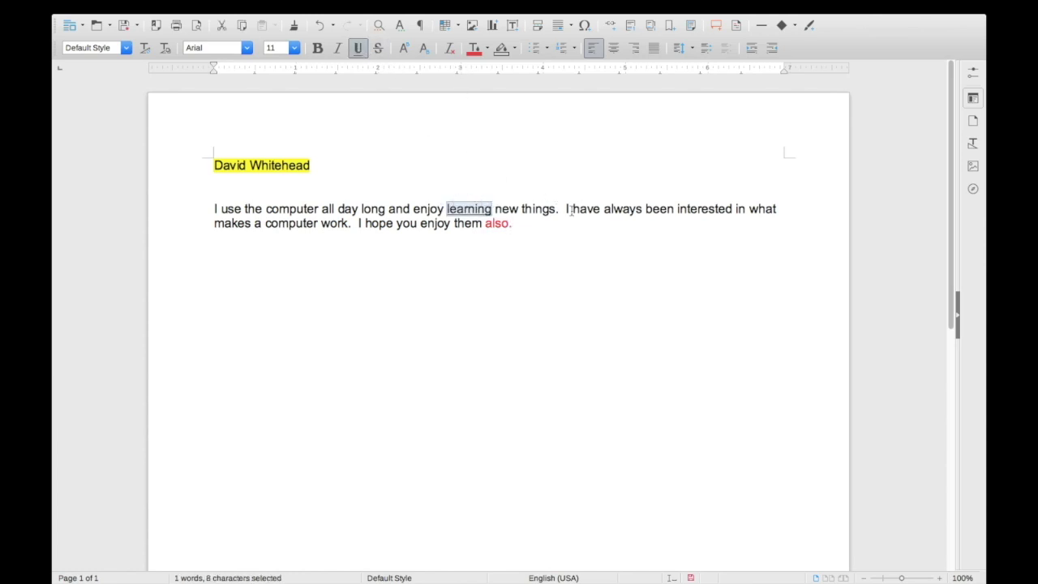
left_click_drag(495, 208, 560, 208)
left_click(338, 48)
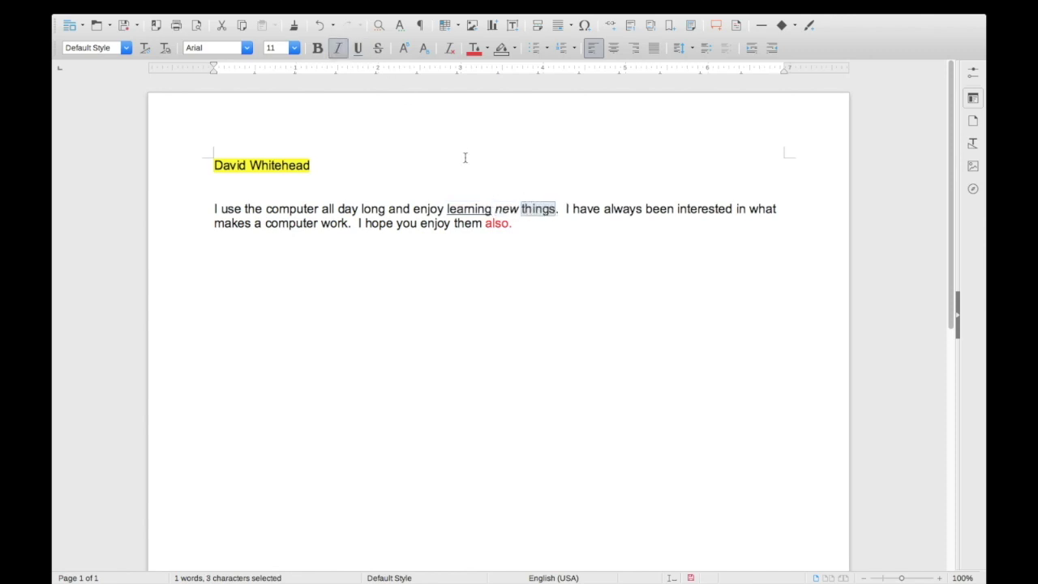
left_click(317, 48)
left_click(553, 208)
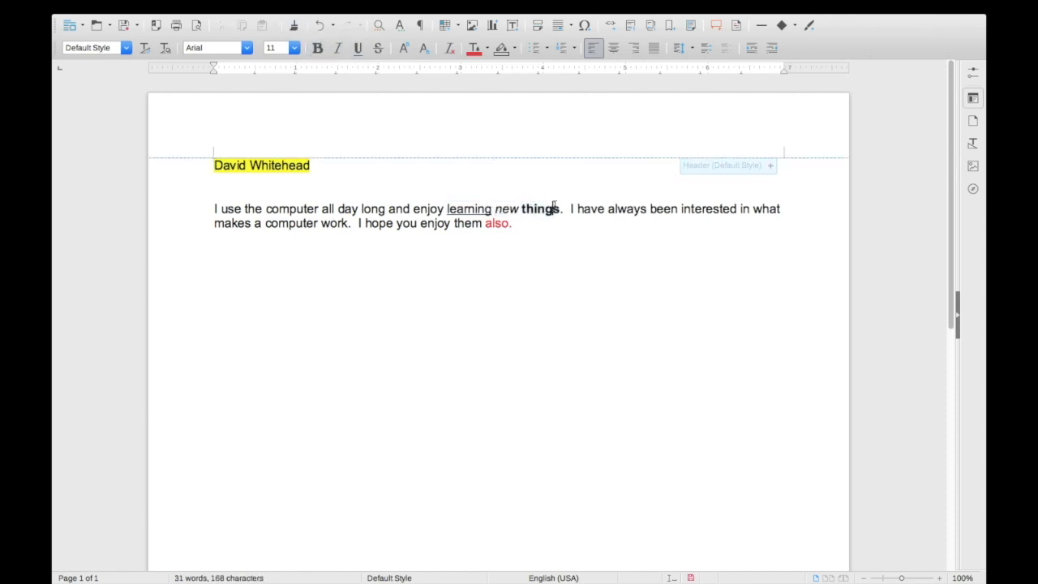
left_click(596, 222)
mouse_move(232, 4)
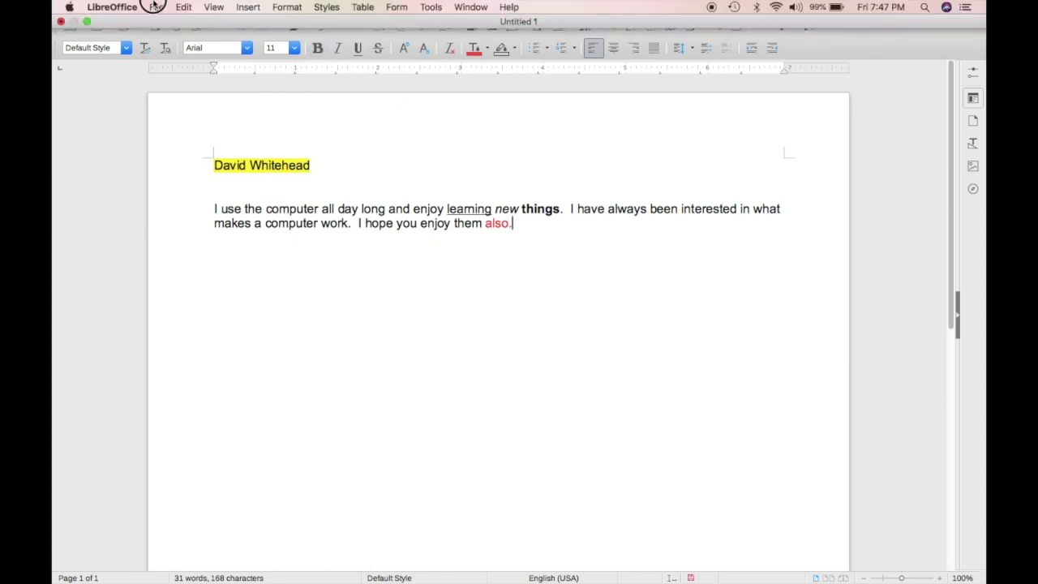
left_click(155, 7)
Step: Save the document as '6.3' in ODF Text Document (.odt) format
left_click(190, 180)
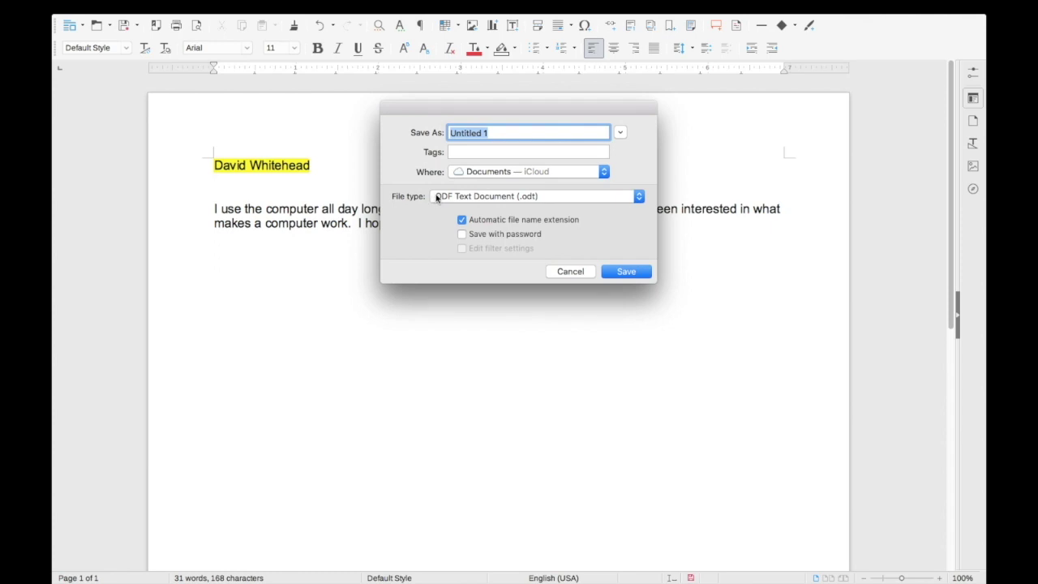
left_click(639, 197)
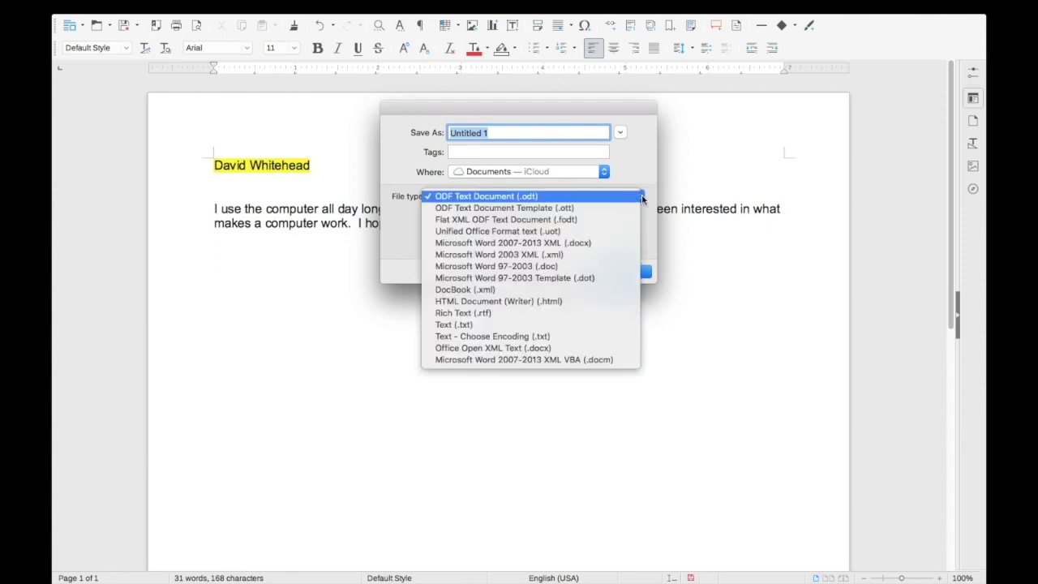
left_click(524, 197)
left_click(524, 197)
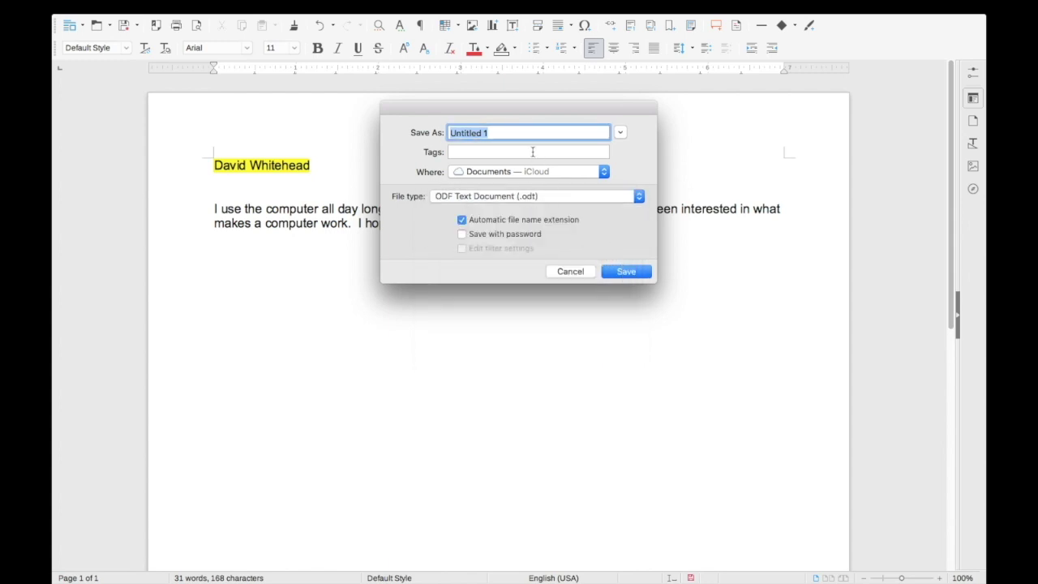
type("6.3.1 Libre")
left_click(632, 272)
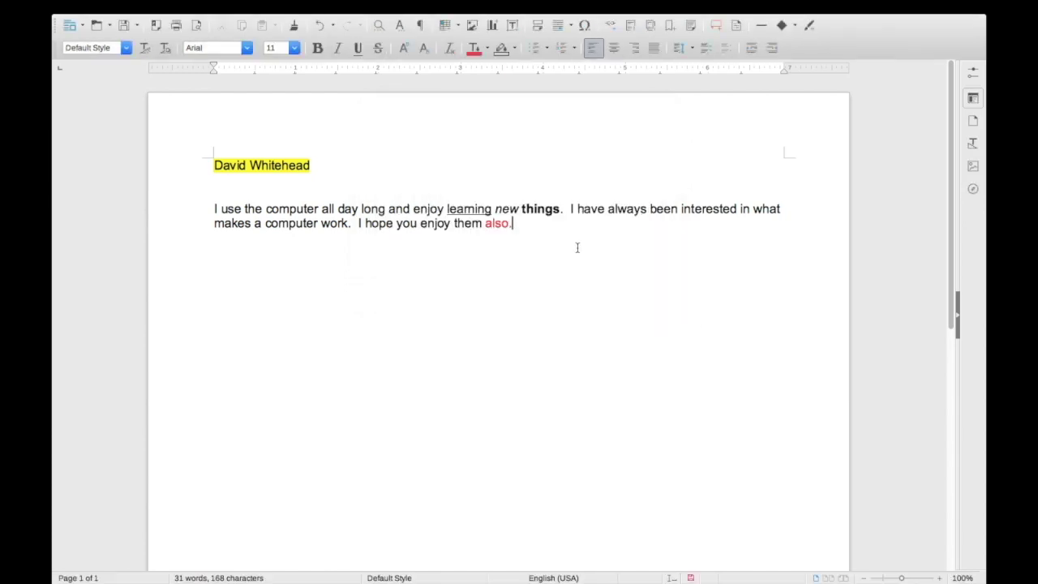